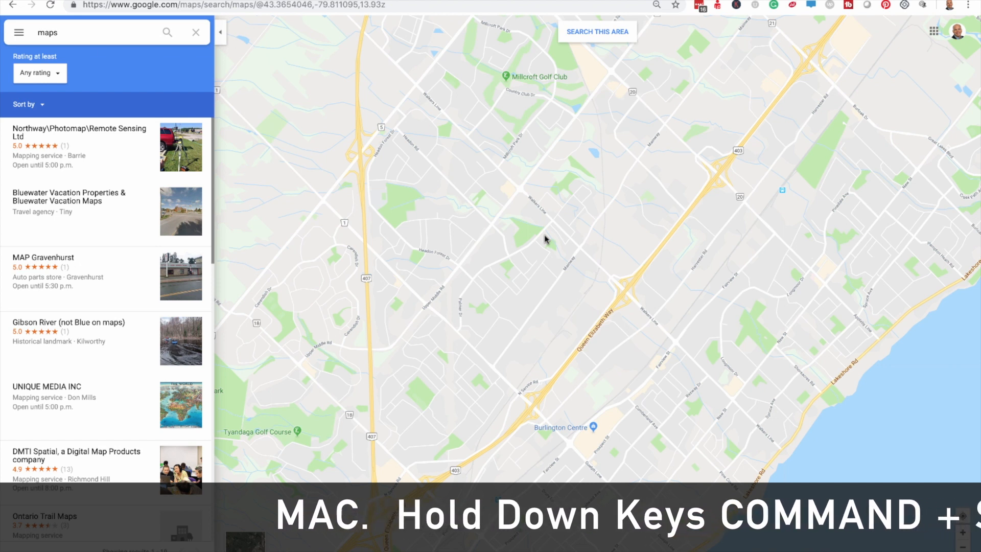
Step: Capture a region screenshot of only the Google Maps map area using Command+Shift+4
key("super+shift+4")
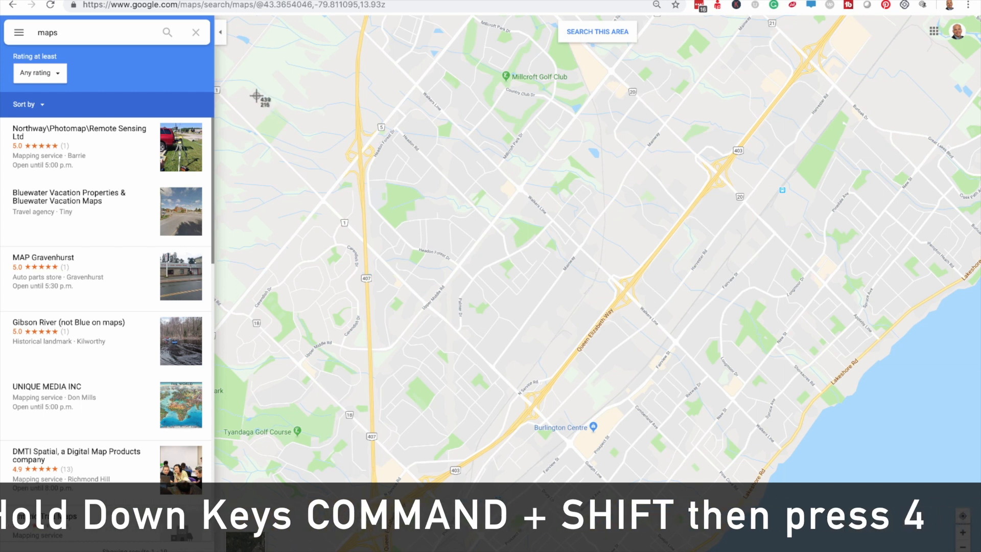
left_click_drag(264, 112, 951, 499)
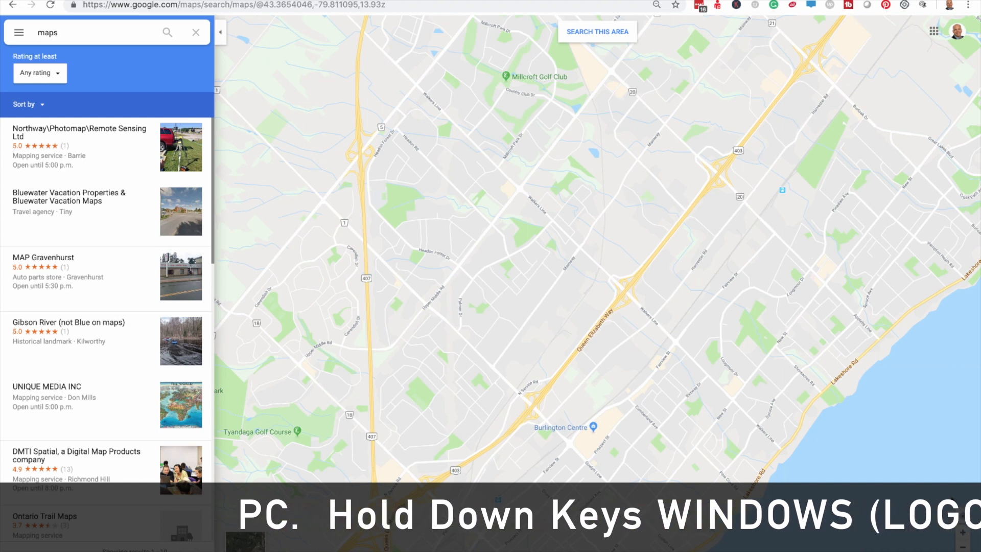
left_click_drag(263, 94, 944, 500)
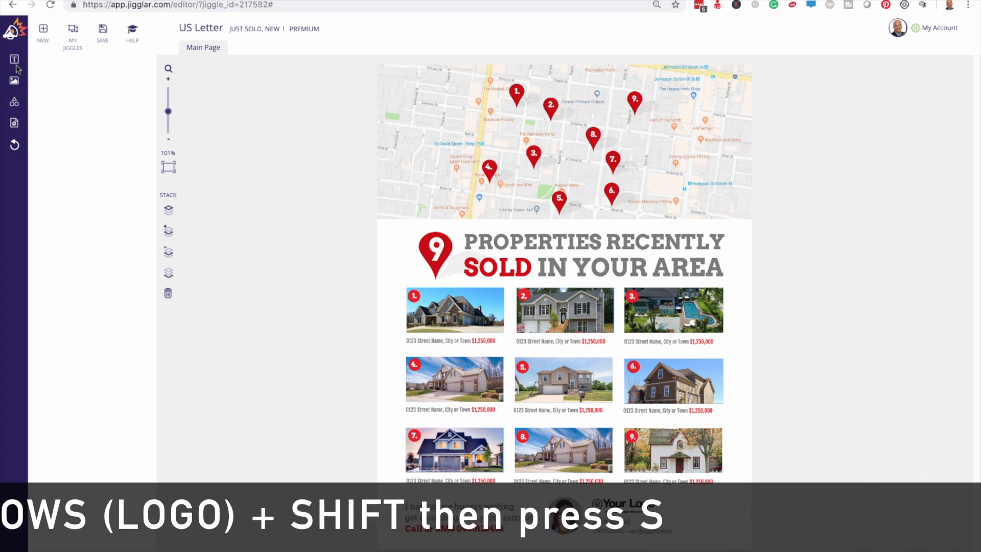
Step: Upload the map screenshot file from the computer into Jigglar
left_click(15, 81)
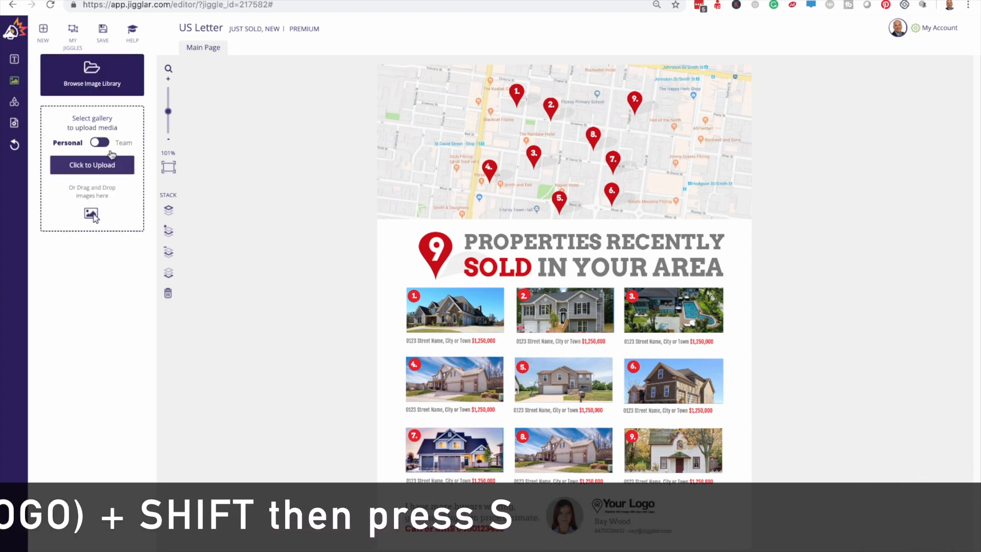
left_click(110, 162)
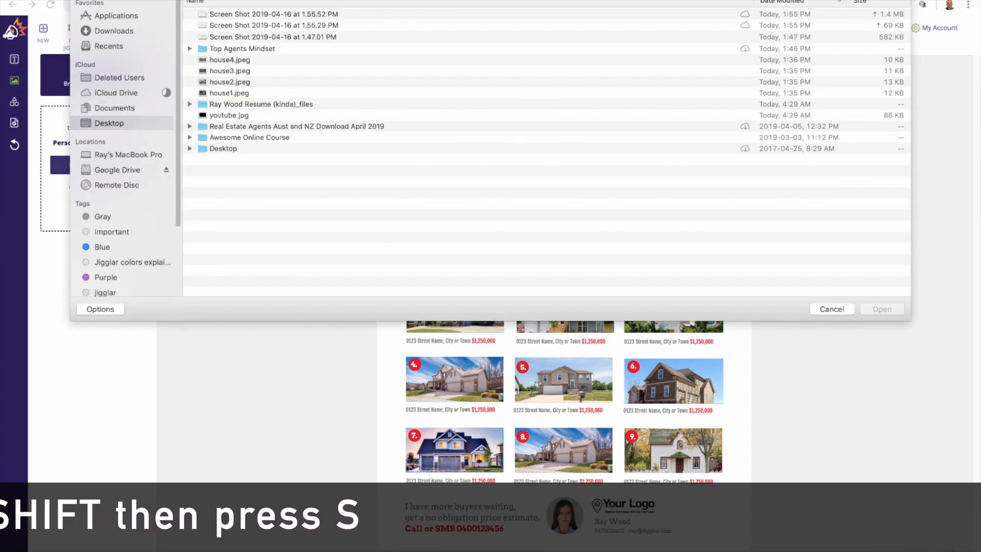
double_click(244, 14)
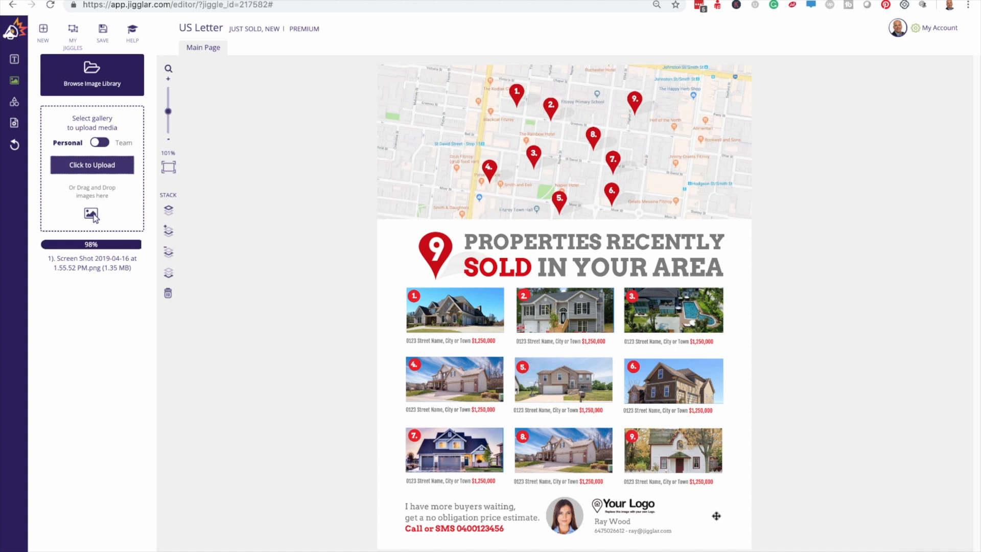
Step: Delete the flyer's Your Logo placeholder and open the image library
left_click(634, 501)
key("Delete")
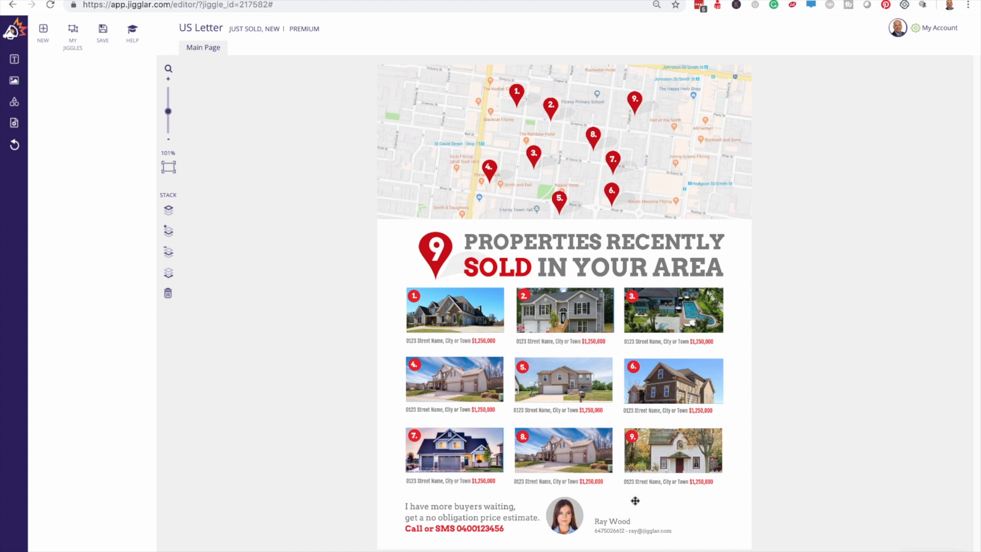
left_click(16, 83)
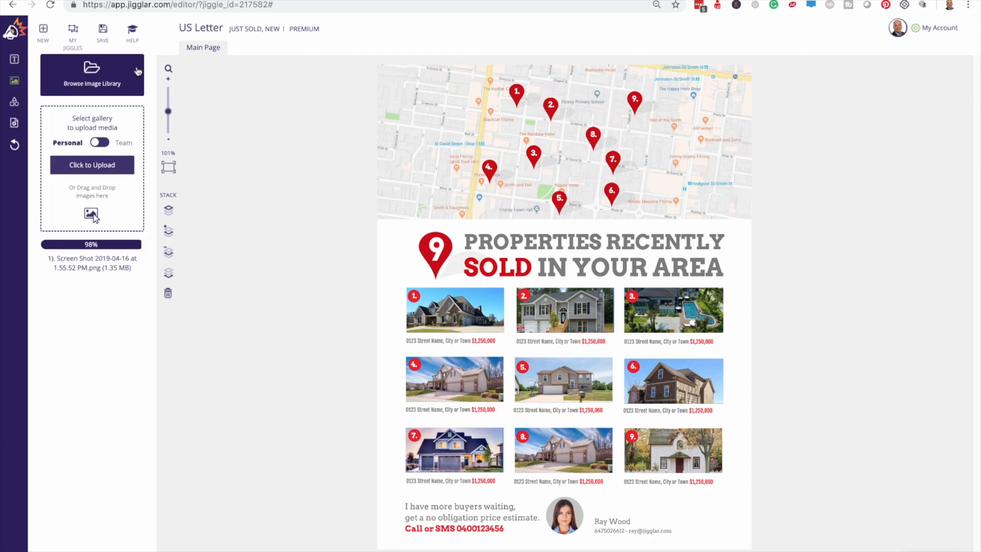
left_click(115, 73)
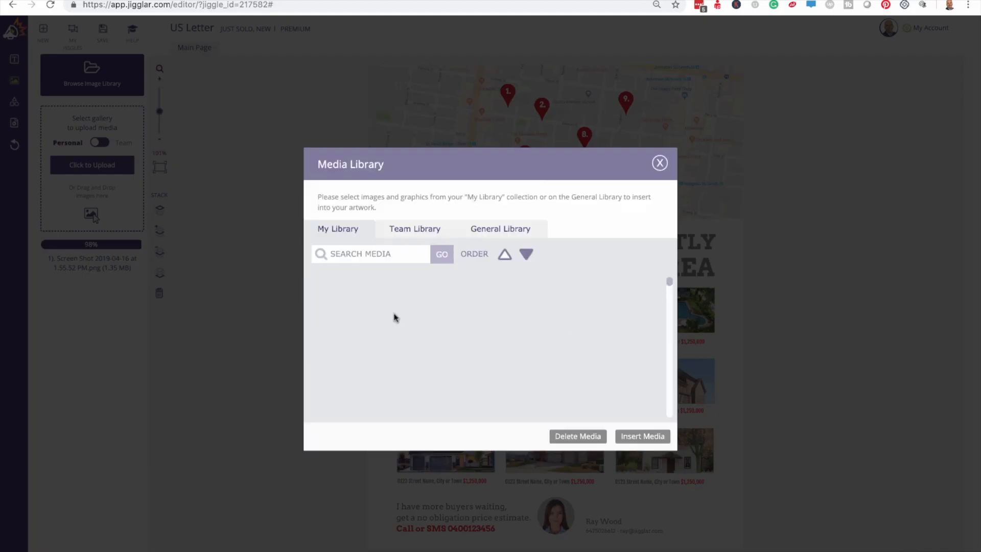
Step: Insert the RE/MAX balloon logo from the media library into the flyer
scroll(394, 316, "down", 5)
scroll(408, 316, "down", 10)
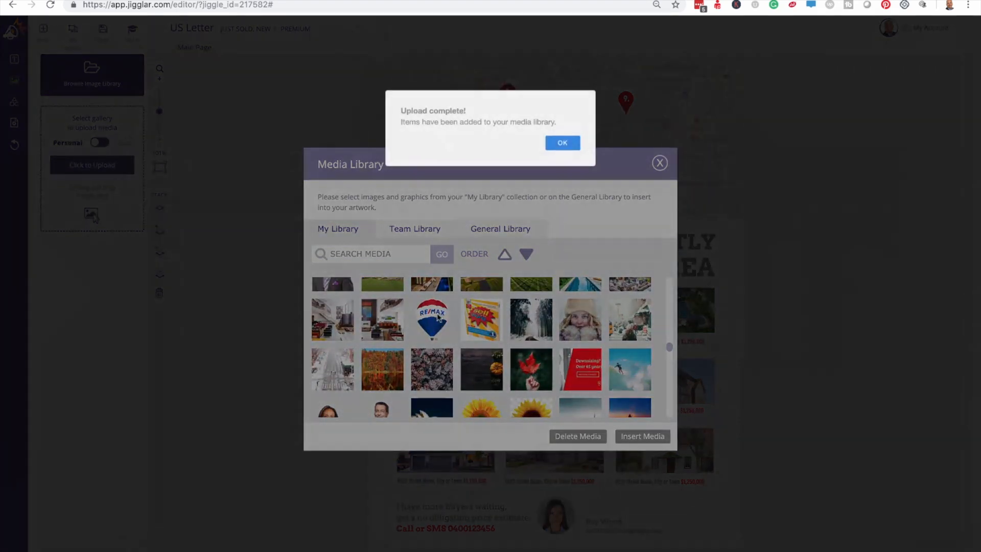
left_click(437, 317)
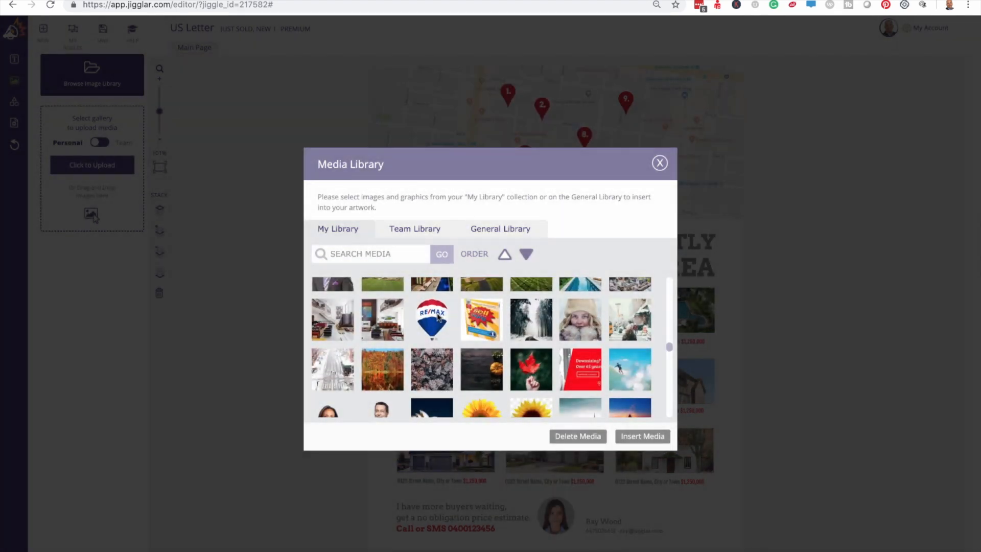
left_click(434, 318)
left_click(633, 438)
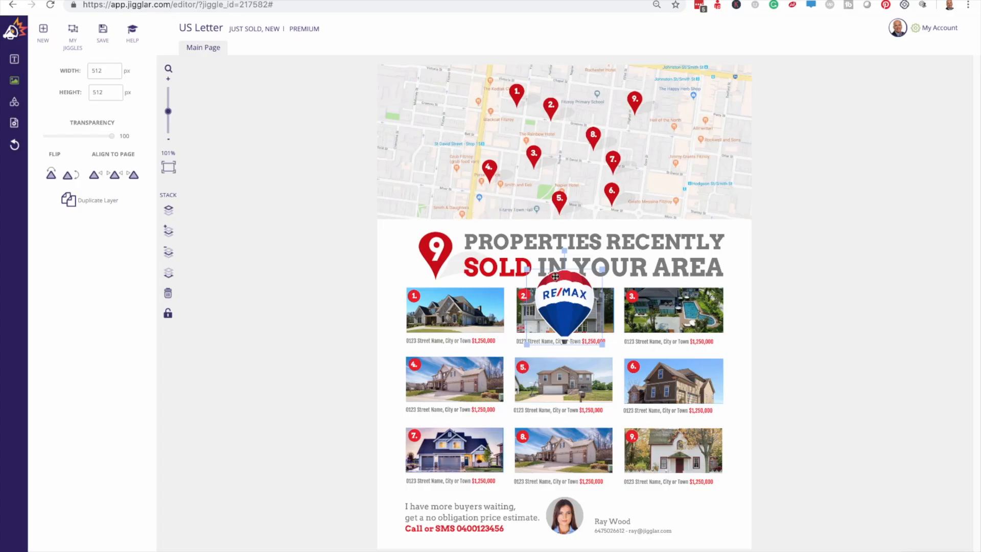
Step: Shrink the balloon to 351 px and place it bottom-right beside the agent details
left_click_drag(527, 268, 542, 285)
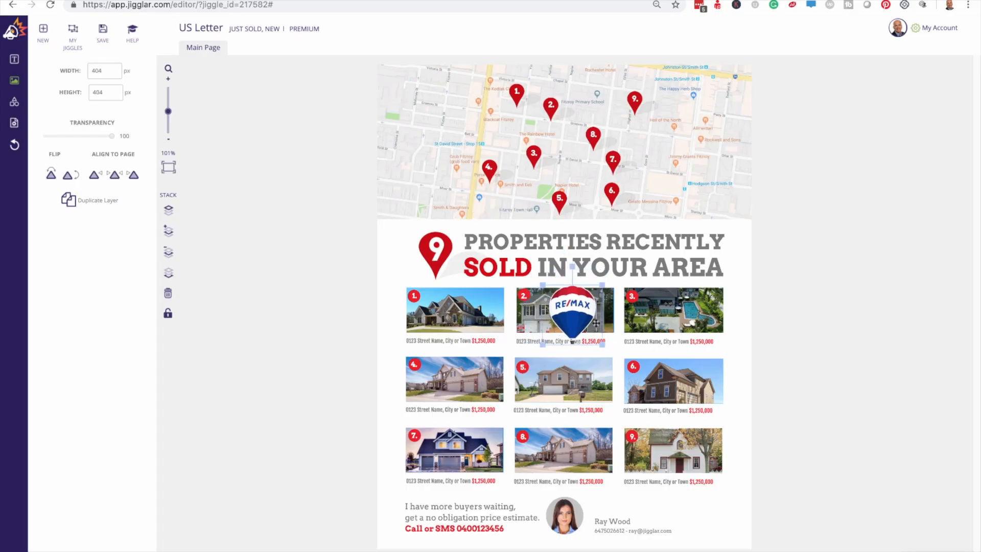
left_click_drag(572, 317, 705, 517)
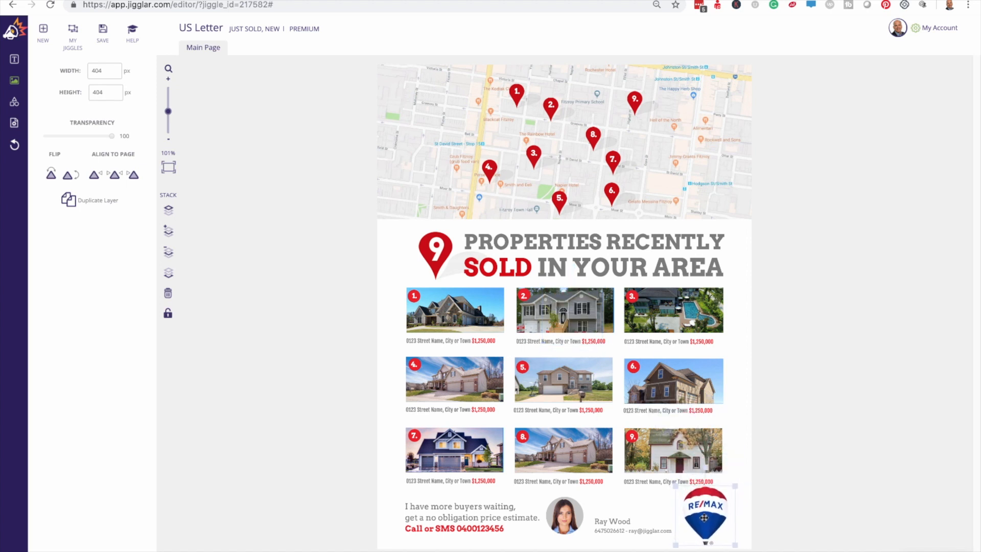
left_click_drag(676, 486, 689, 508)
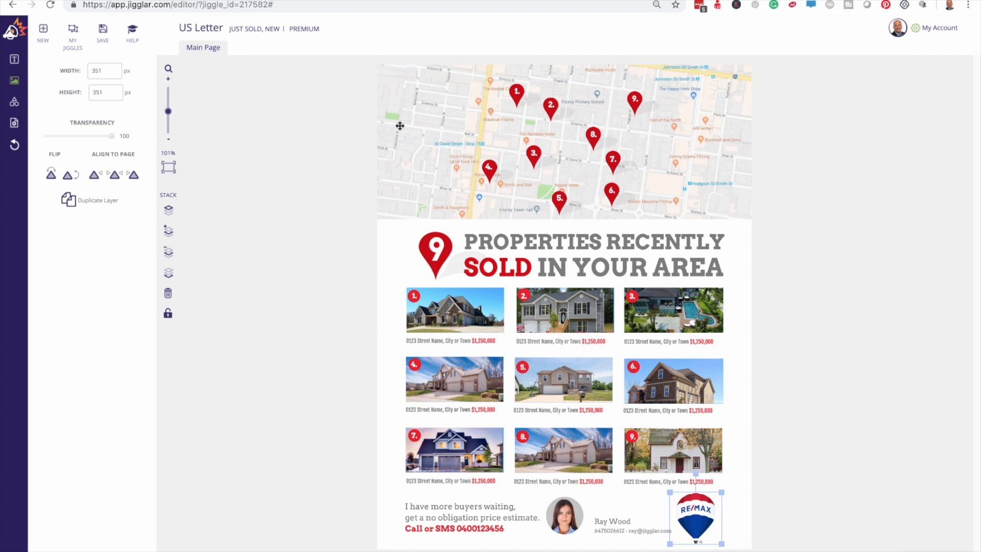
left_click(393, 124)
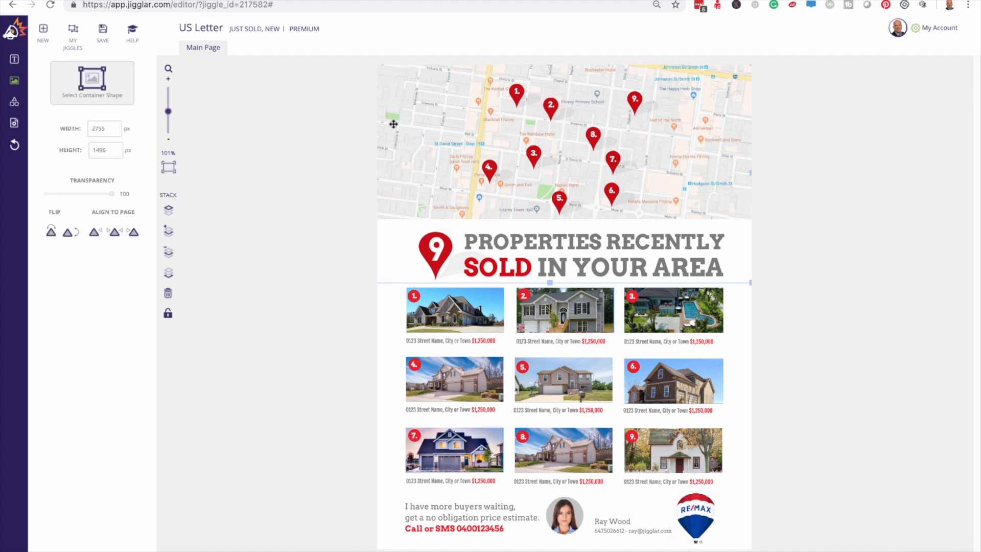
Step: Swap the template map for the Burlington map screenshot and adjust its position in the frame
left_click_drag(411, 131, 431, 148)
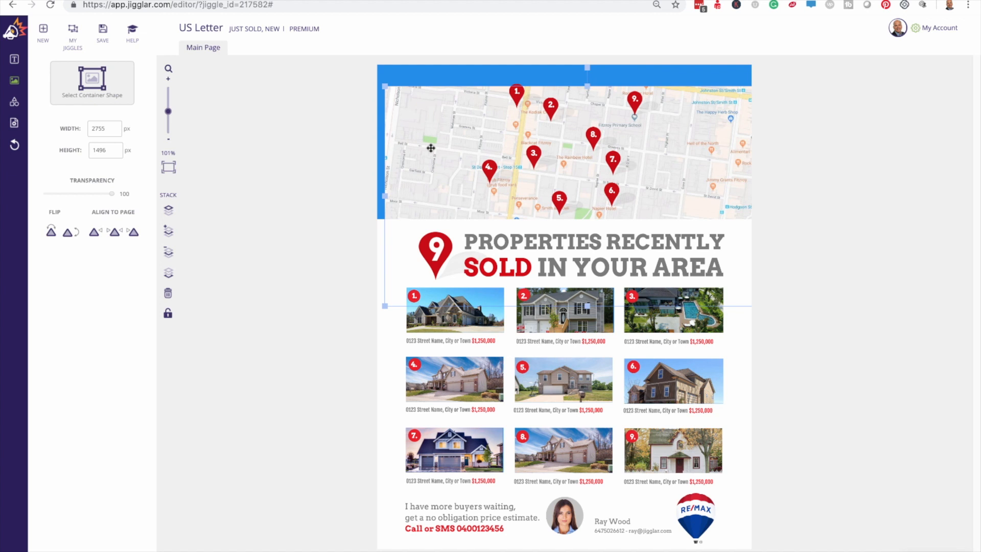
key("Delete")
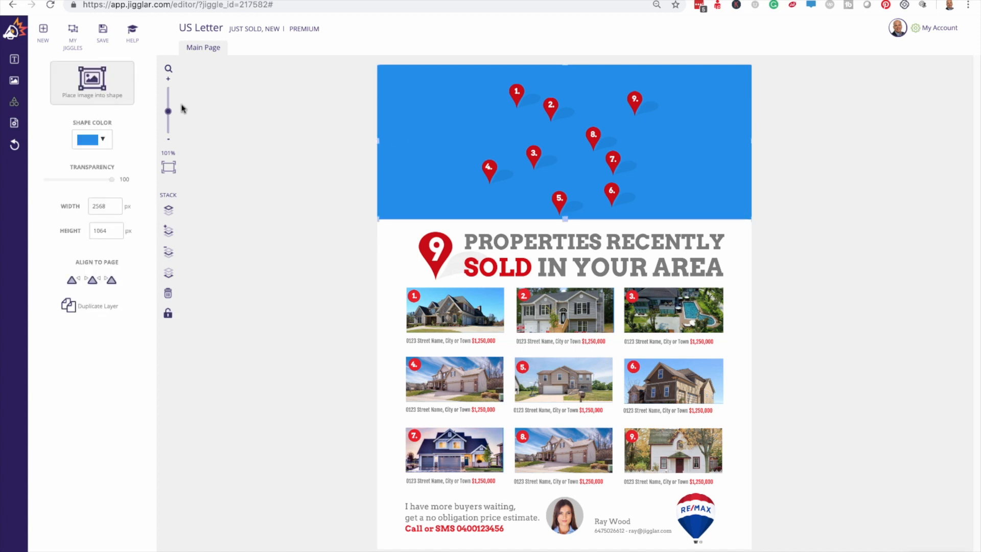
left_click(93, 87)
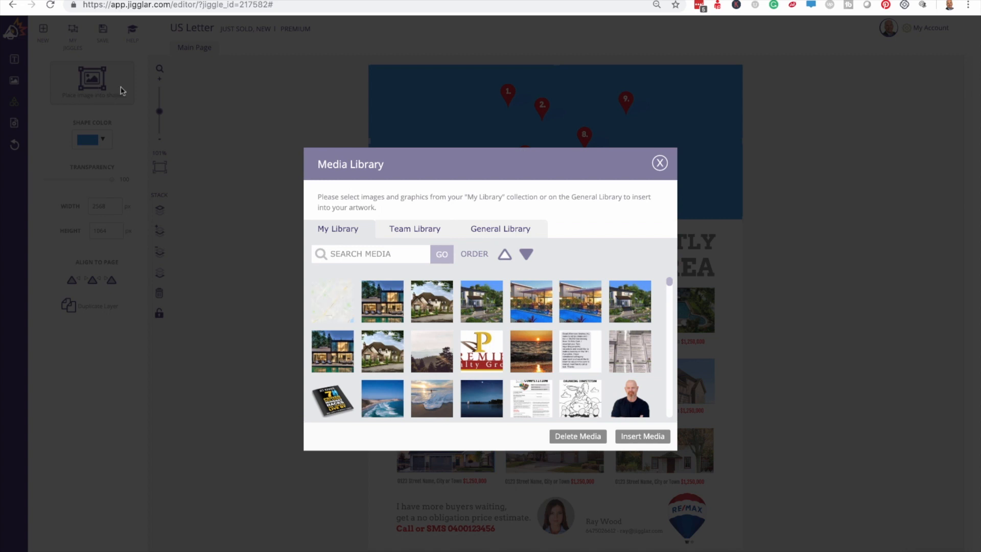
left_click(334, 309)
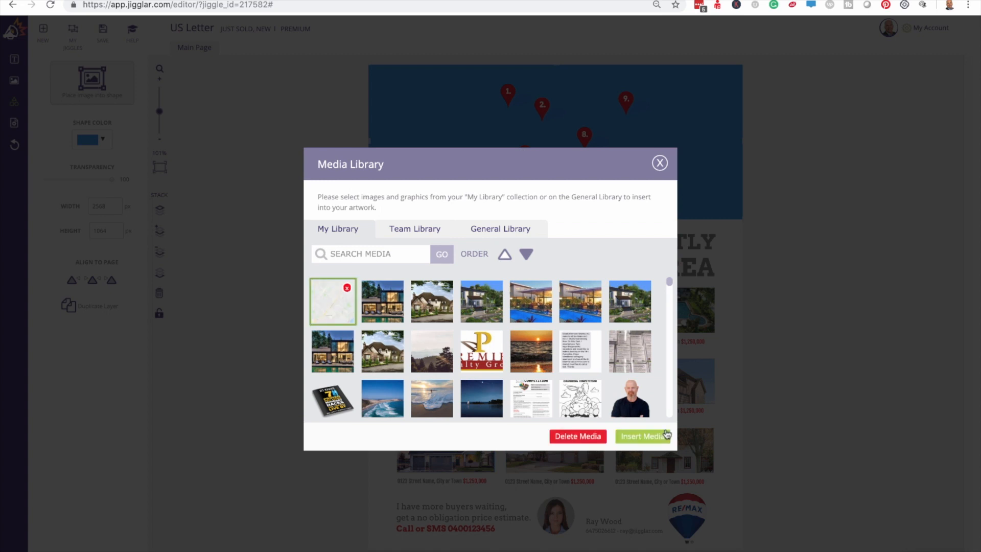
left_click(642, 435)
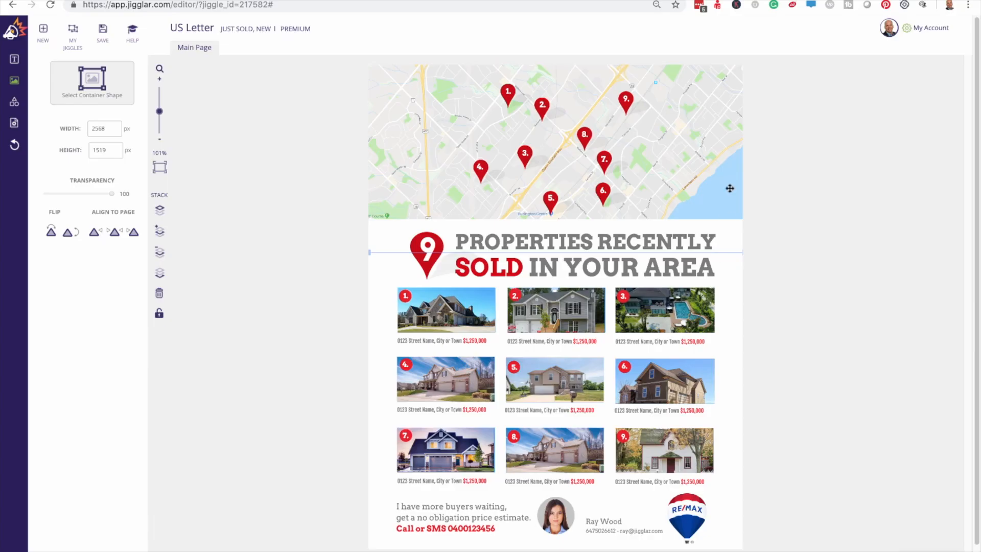
mouse_move(706, 162)
left_mouse_down()
mouse_move(719, 159)
mouse_move(705, 167)
left_mouse_up()
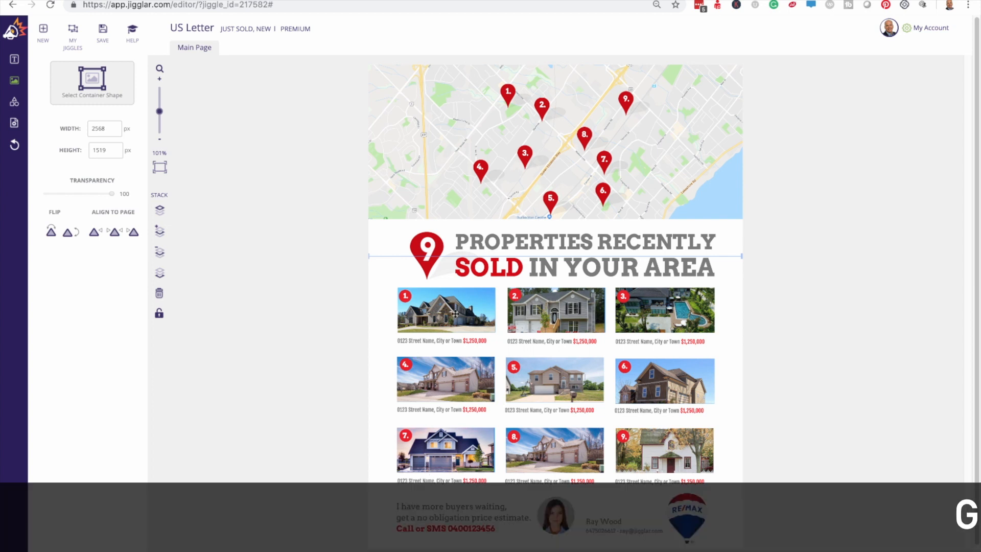
Step: Fill the first property slot with the modern glass house photo
left_click(446, 312)
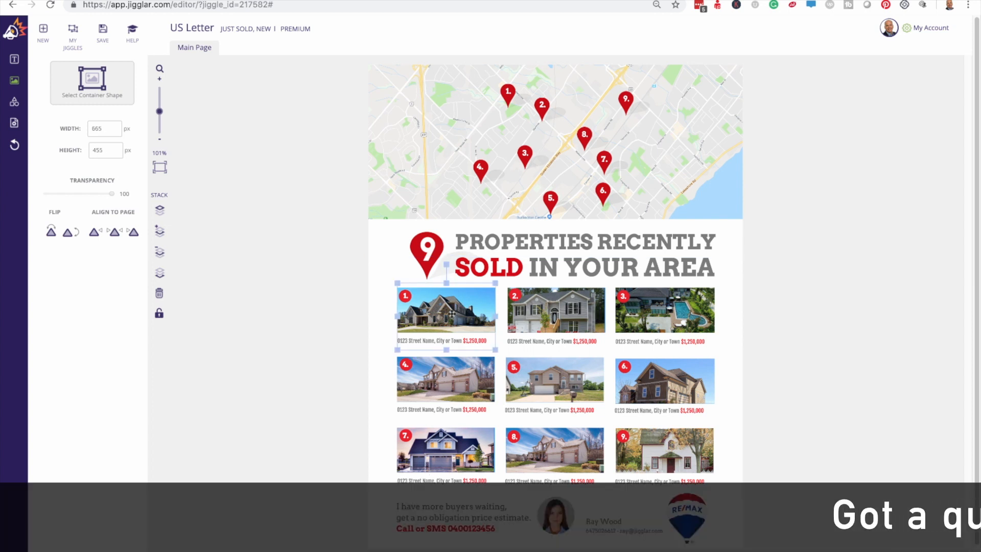
left_click(534, 313, "shift")
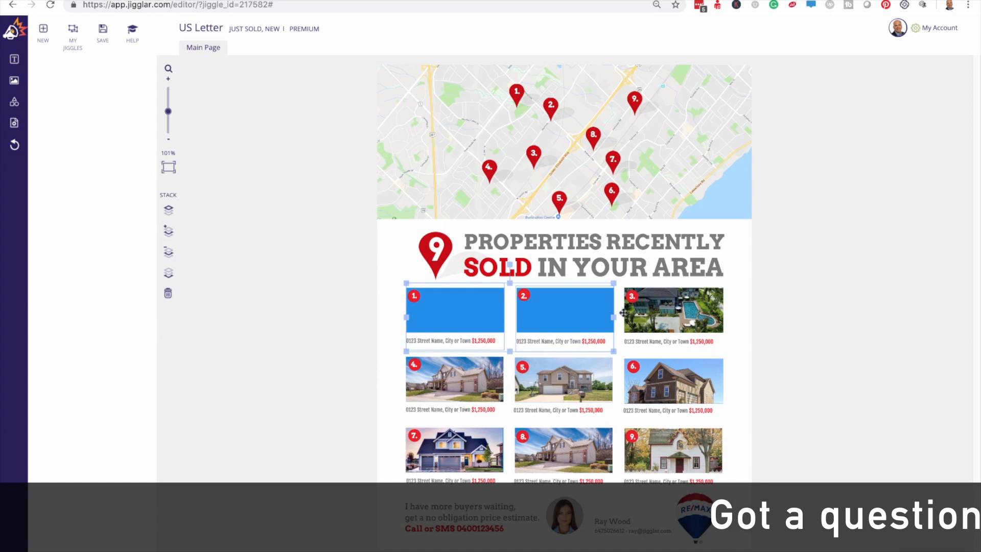
left_click(817, 310)
left_click(453, 310)
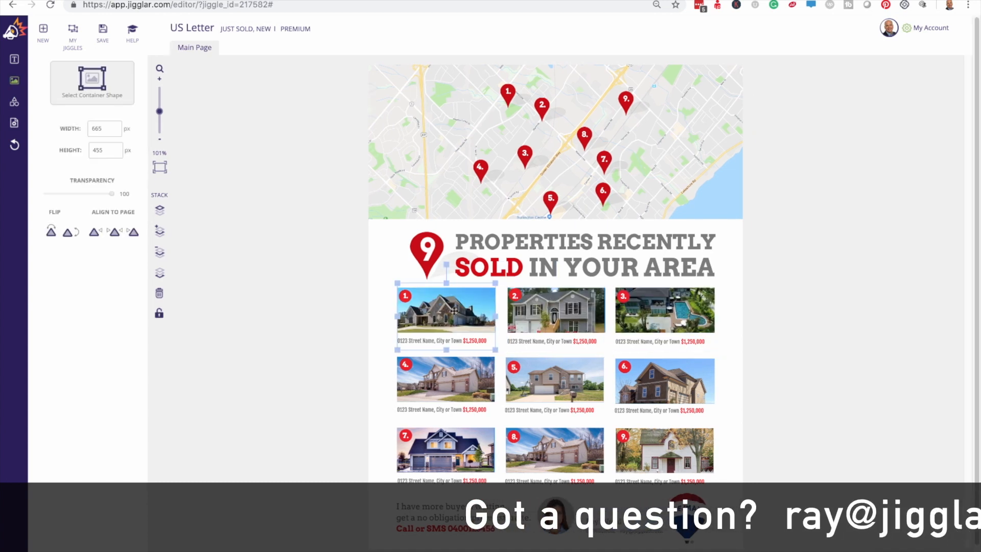
left_click(454, 310)
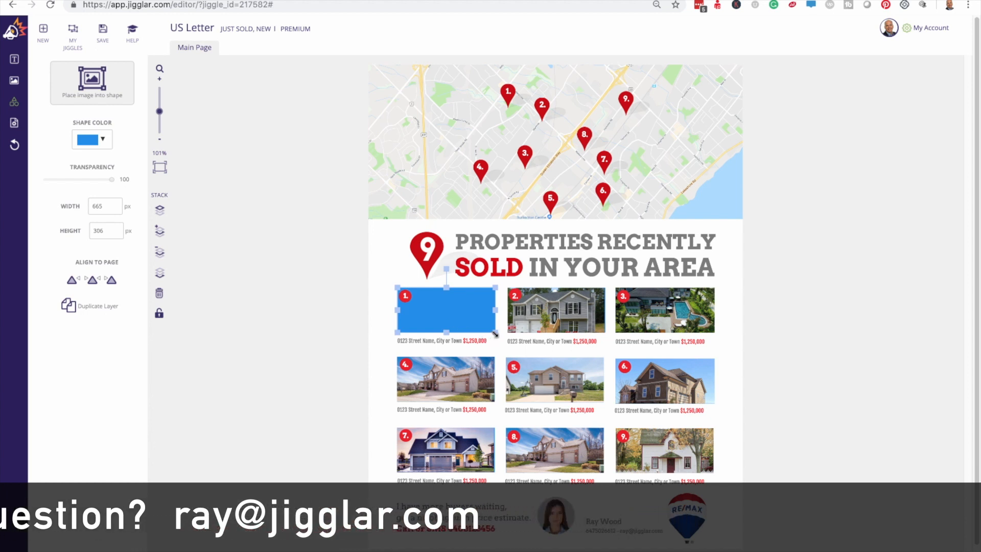
left_click_drag(495, 332, 573, 367)
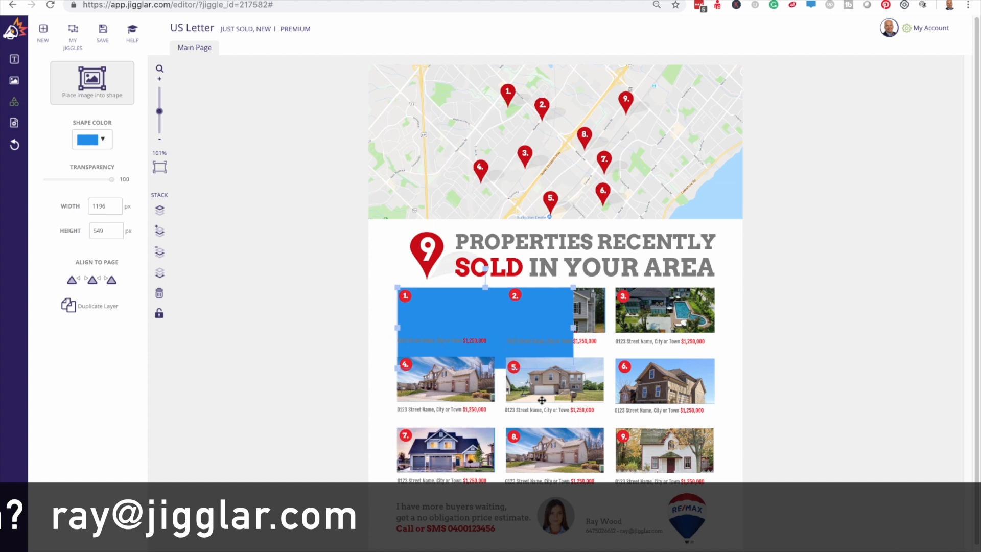
key("ctrl+z")
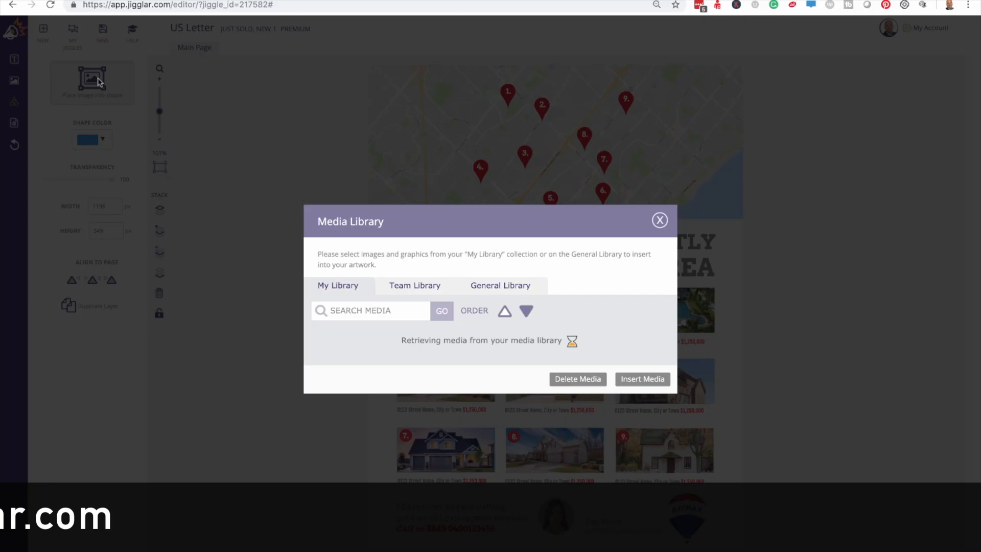
left_click(97, 81)
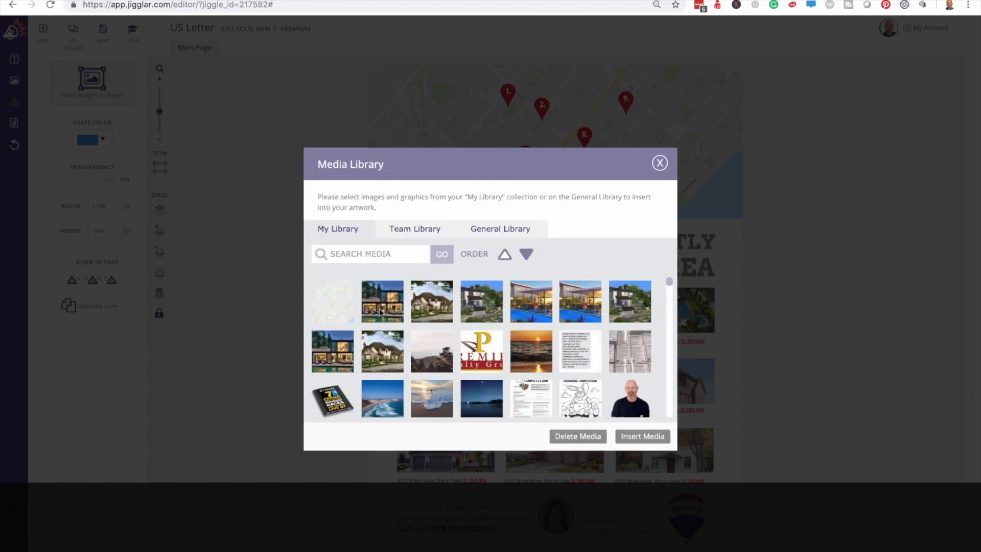
left_click(382, 300)
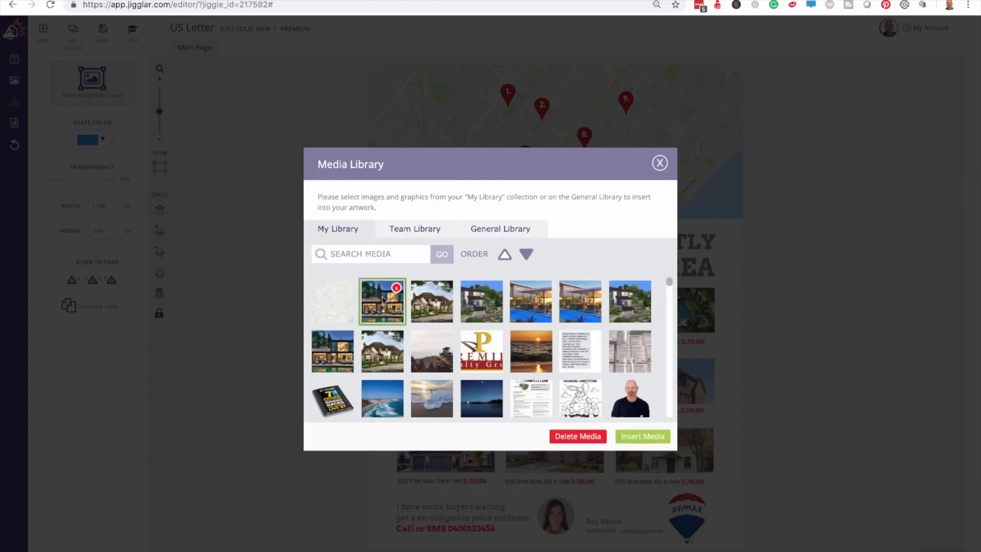
left_click(637, 437)
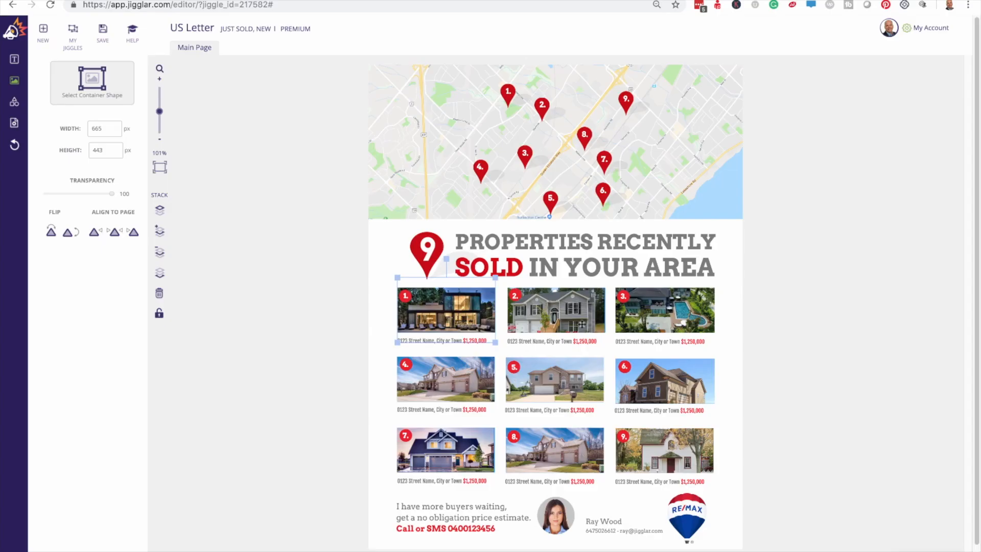
Step: Replace the second property photo with the stone house
left_click(568, 316)
key("Delete")
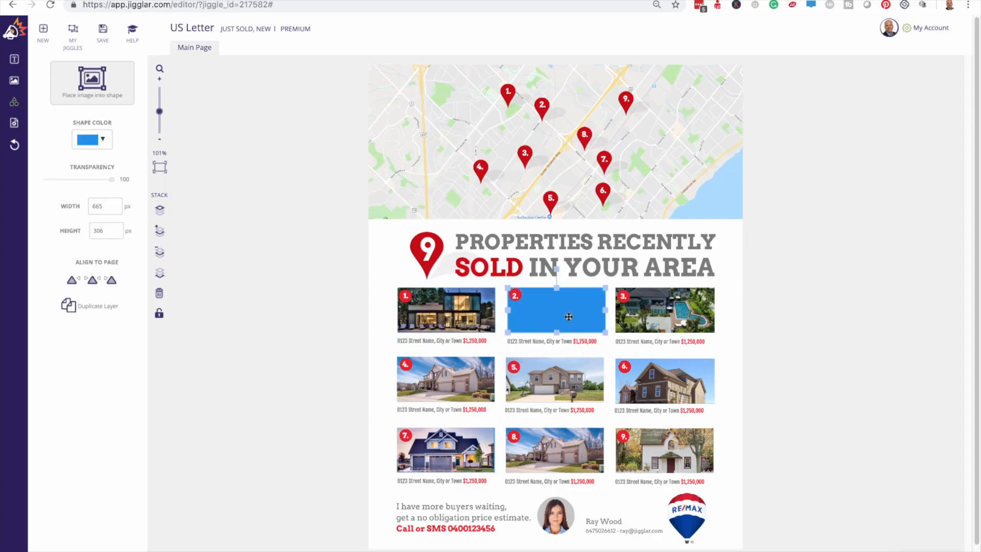
left_click(87, 85)
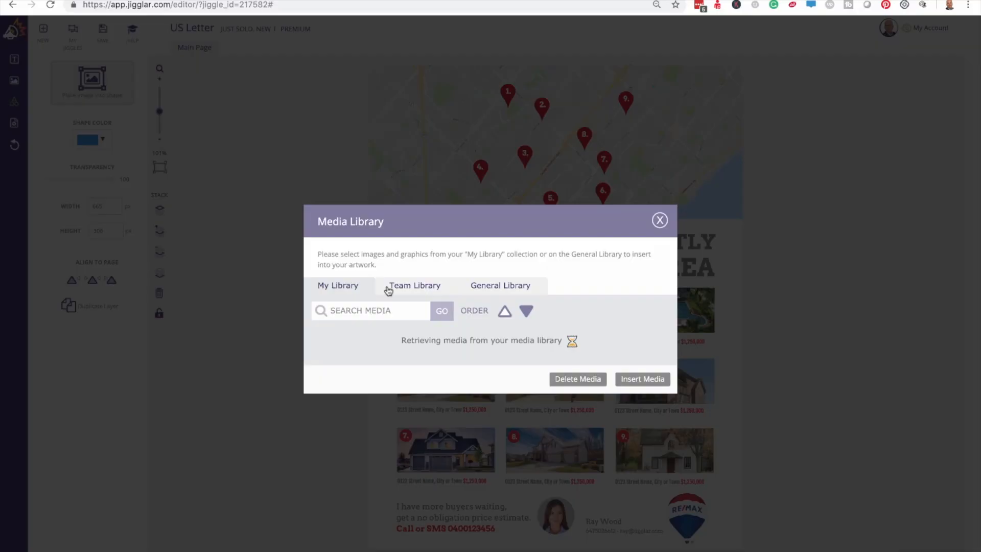
left_click(424, 301)
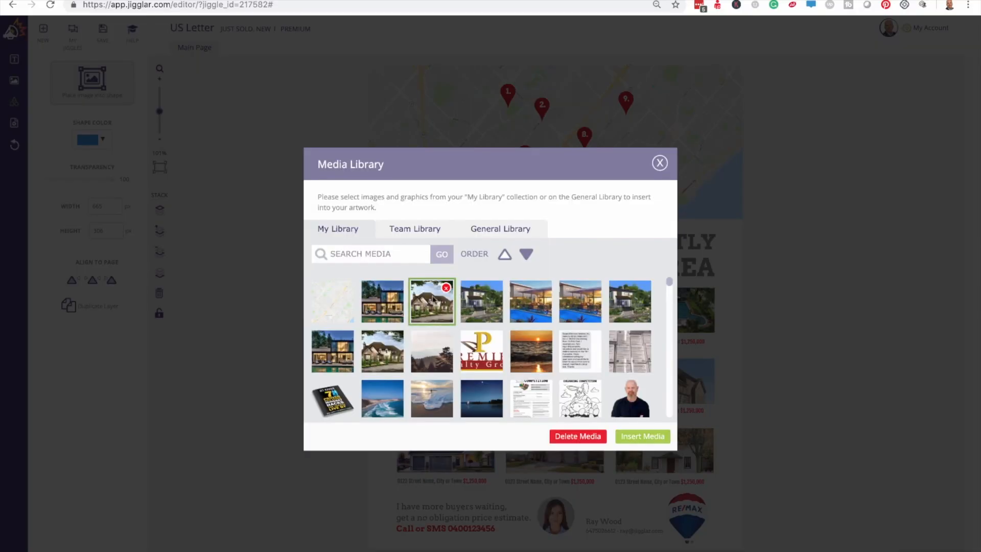
left_click(643, 437)
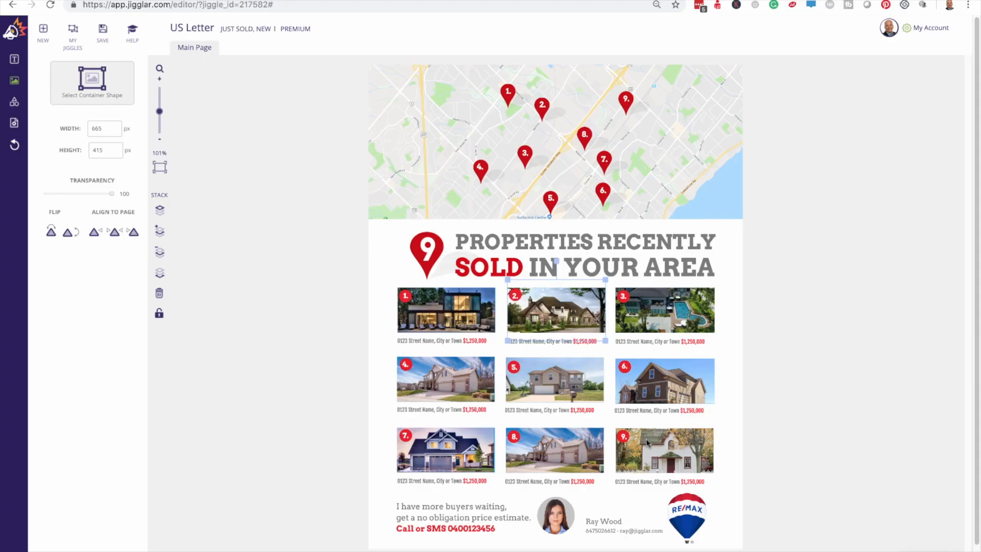
Step: Replace the third property photo with the house with a pool
left_click(682, 308)
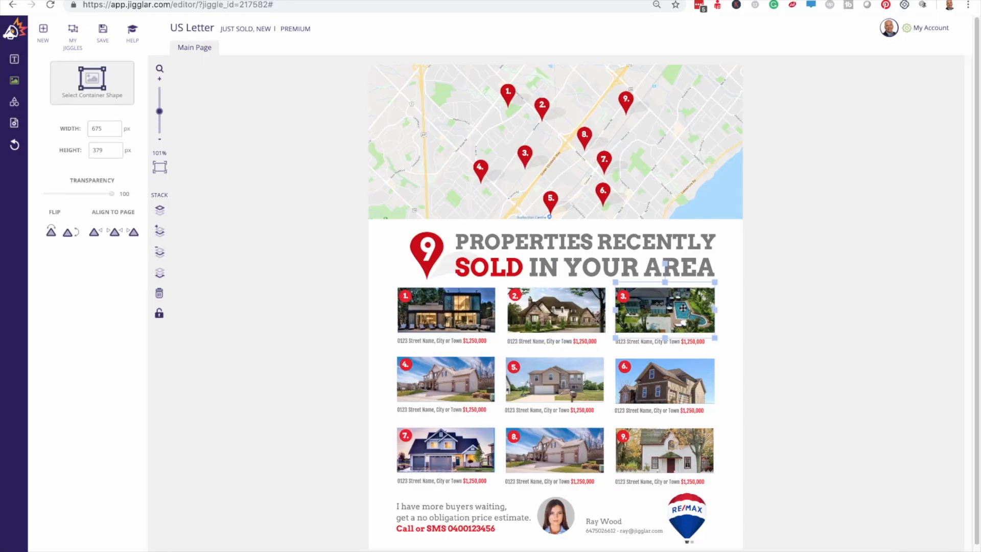
key("Delete")
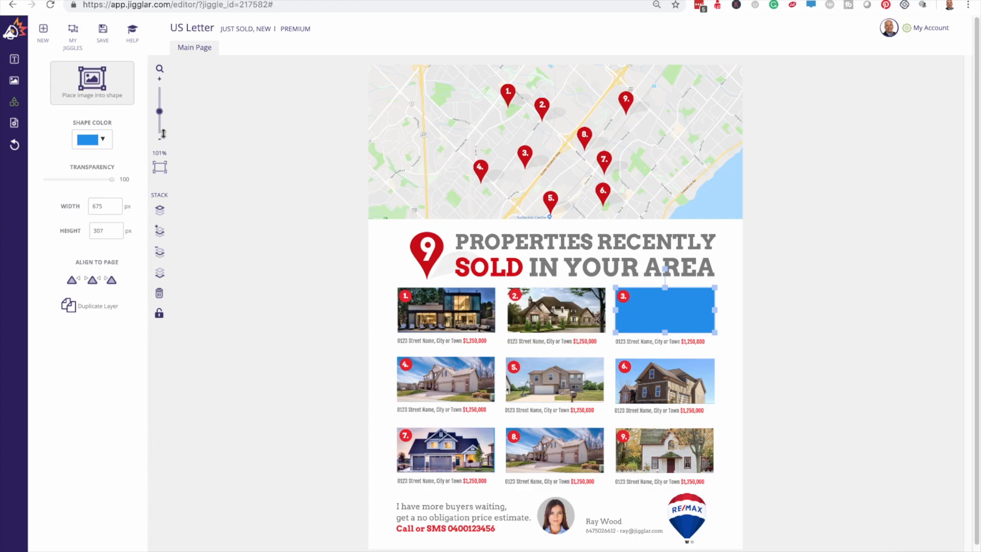
left_click(86, 82)
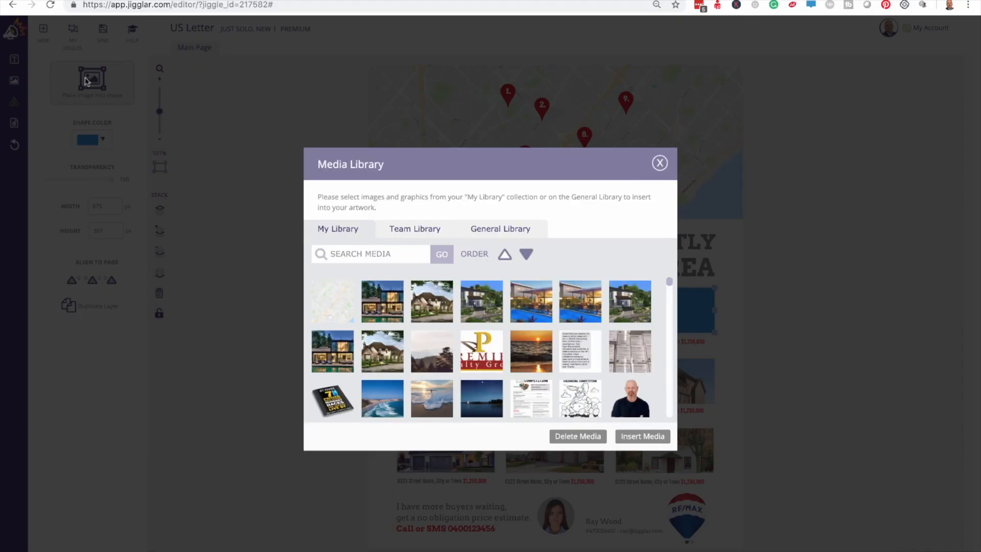
left_click(529, 307)
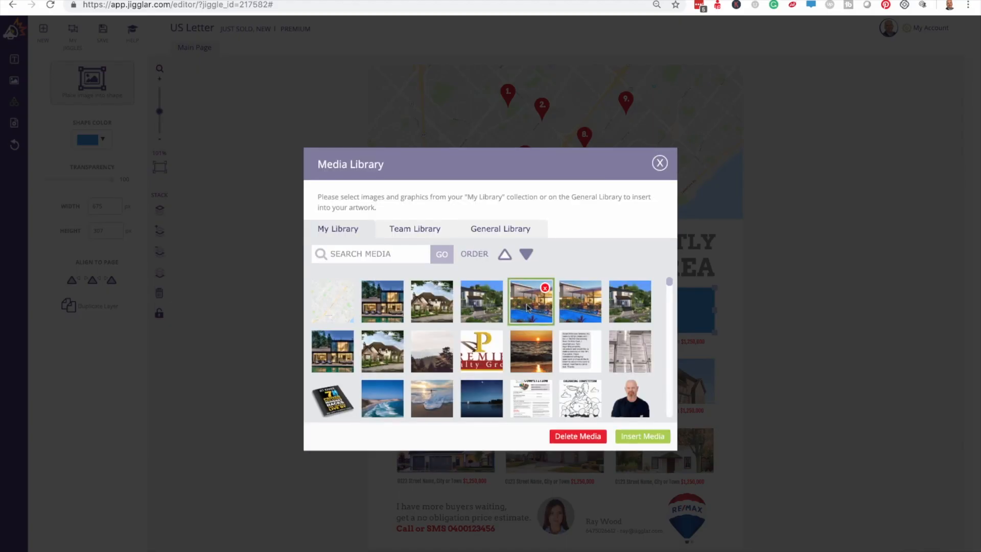
left_click(642, 438)
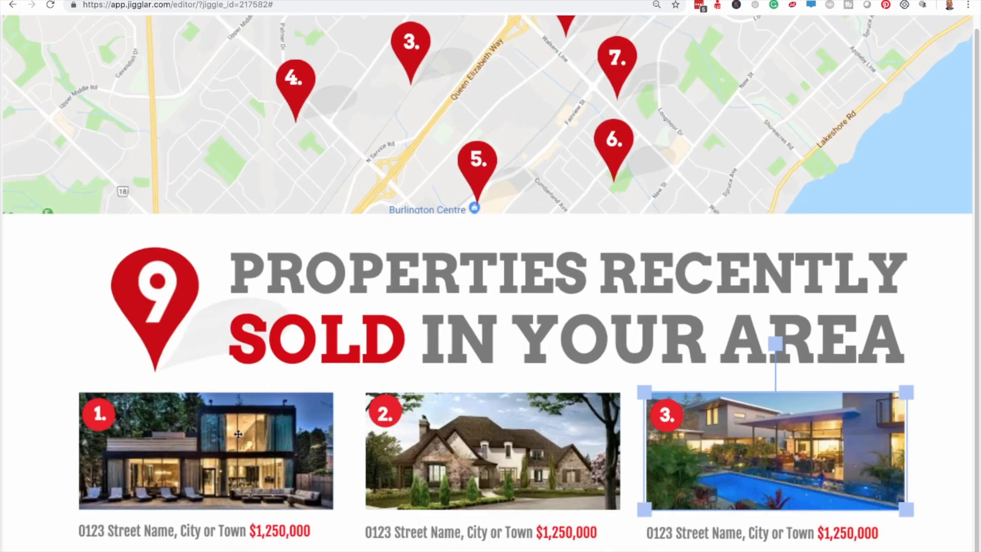
left_click(190, 533)
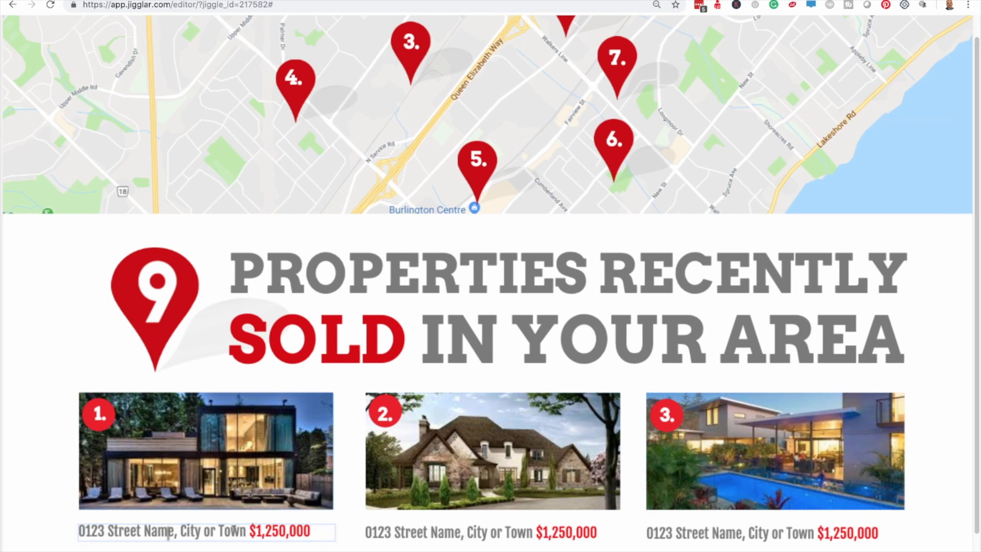
left_click_drag(248, 529, 72, 523)
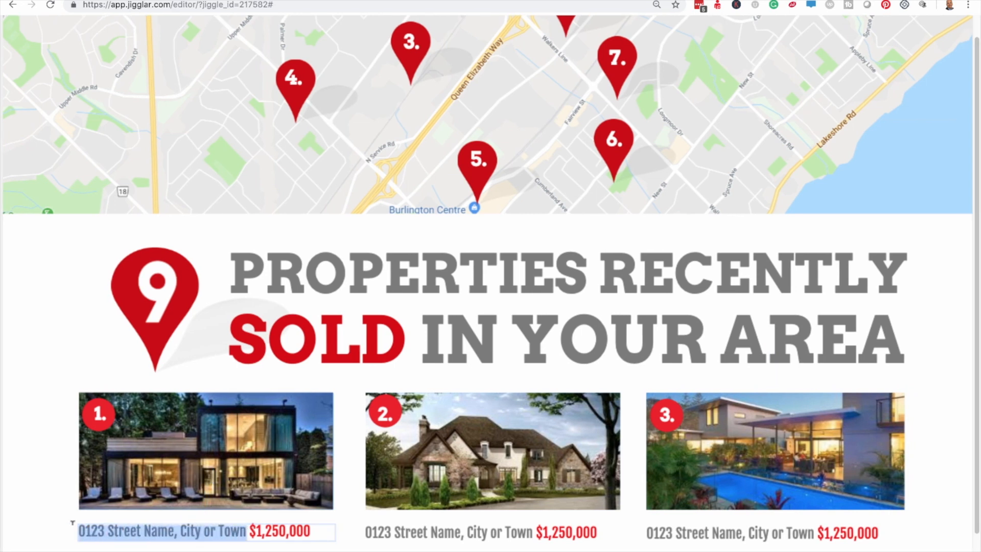
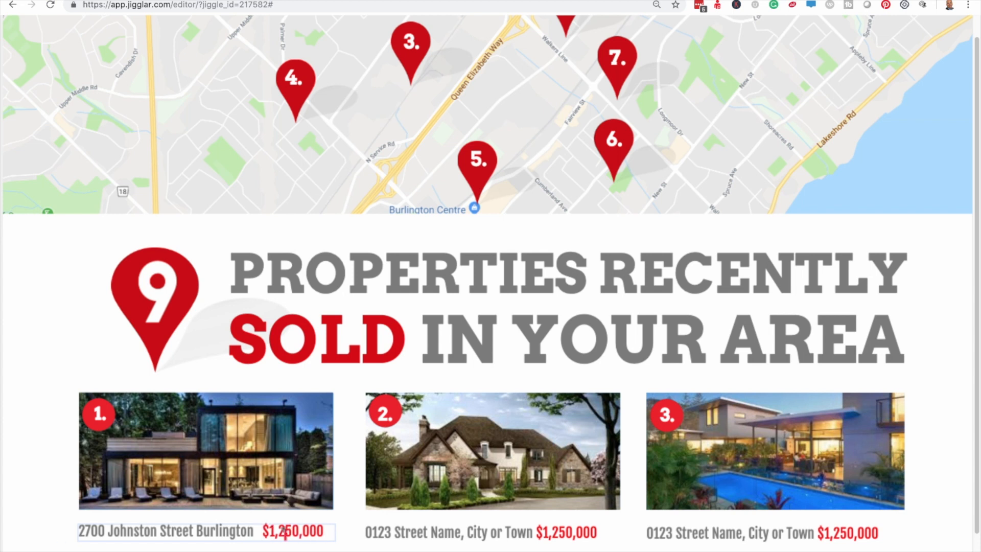
left_click_drag(278, 530, 298, 529)
type("500")
left_click(324, 532)
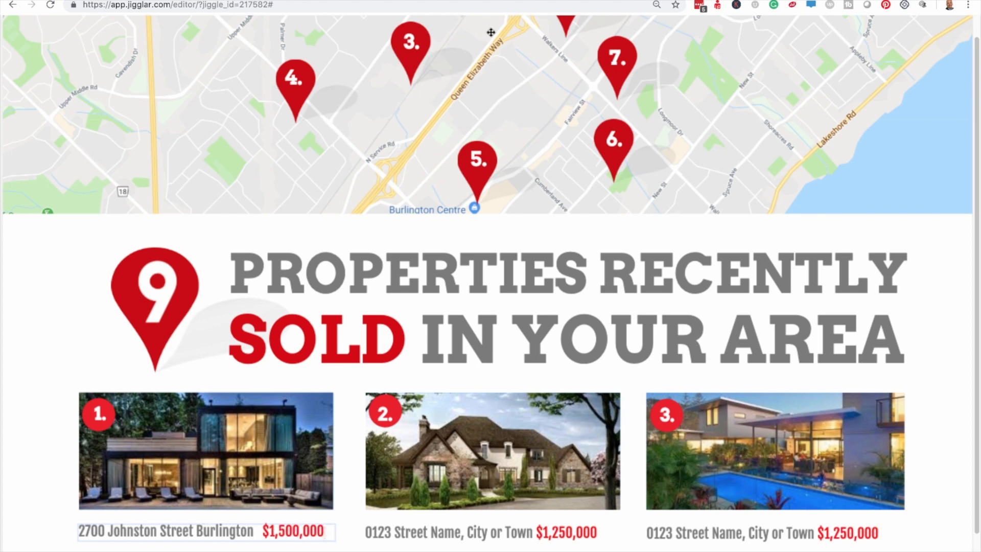
scroll(491, 32, "down", 5)
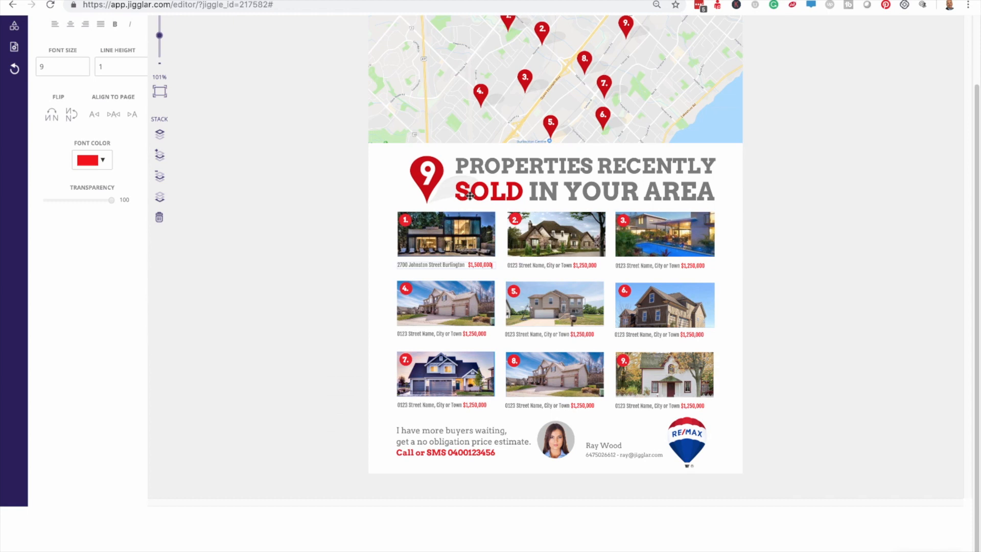
Step: Separate pin 1's red marker from its number and drag it west on the map
scroll(469, 196, "up", 2)
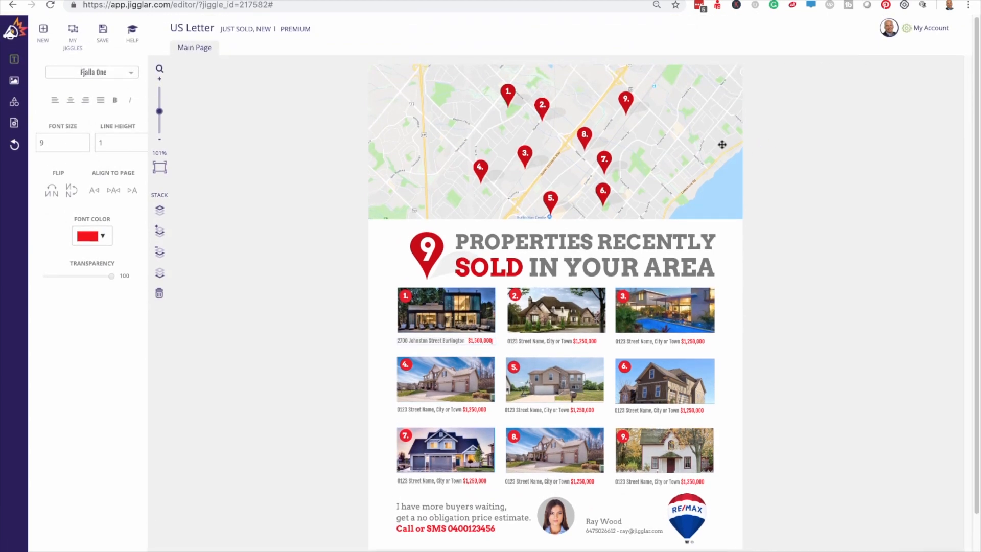
scroll(721, 144, "up", 5)
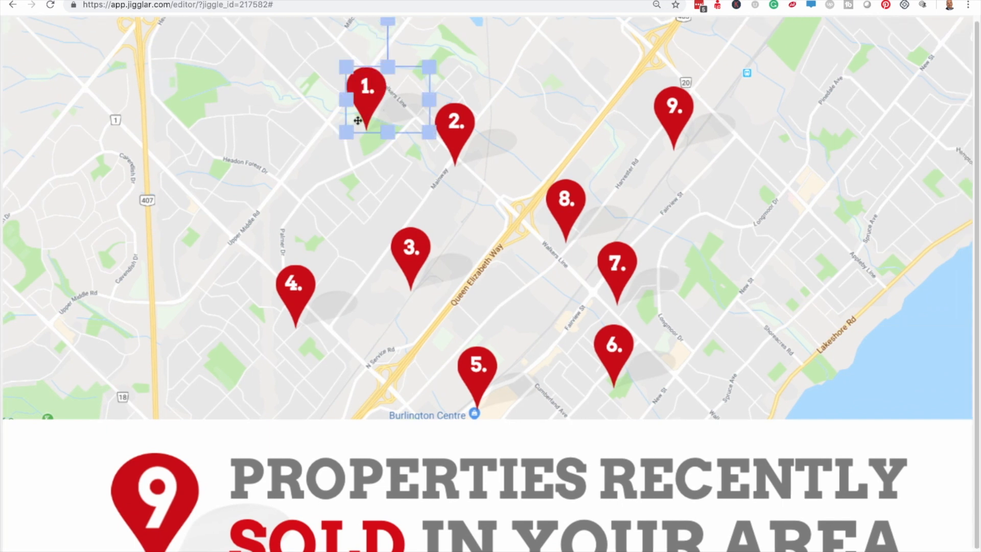
mouse_move(368, 91)
left_mouse_down()
mouse_move(215, 162)
mouse_move(364, 107)
left_mouse_up()
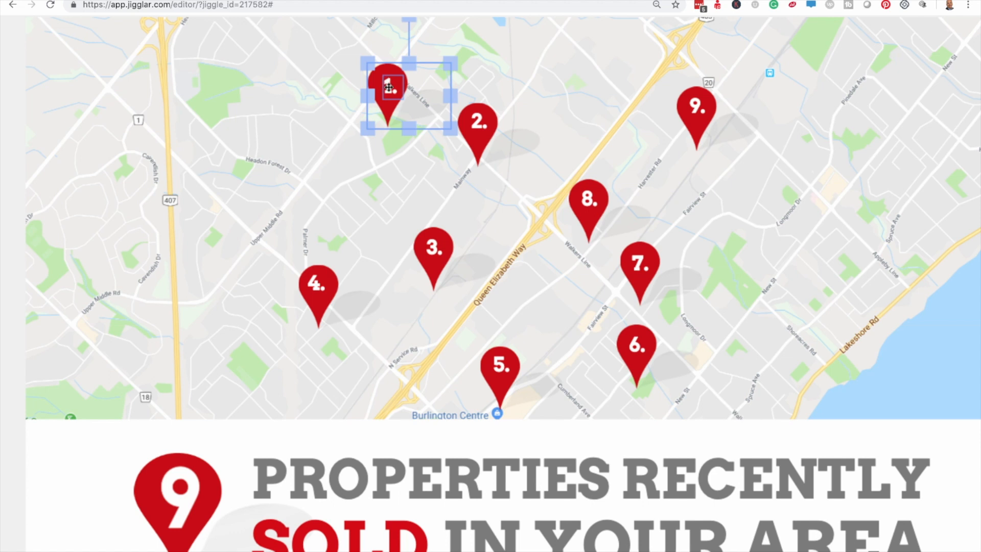
left_click_drag(389, 87, 207, 143)
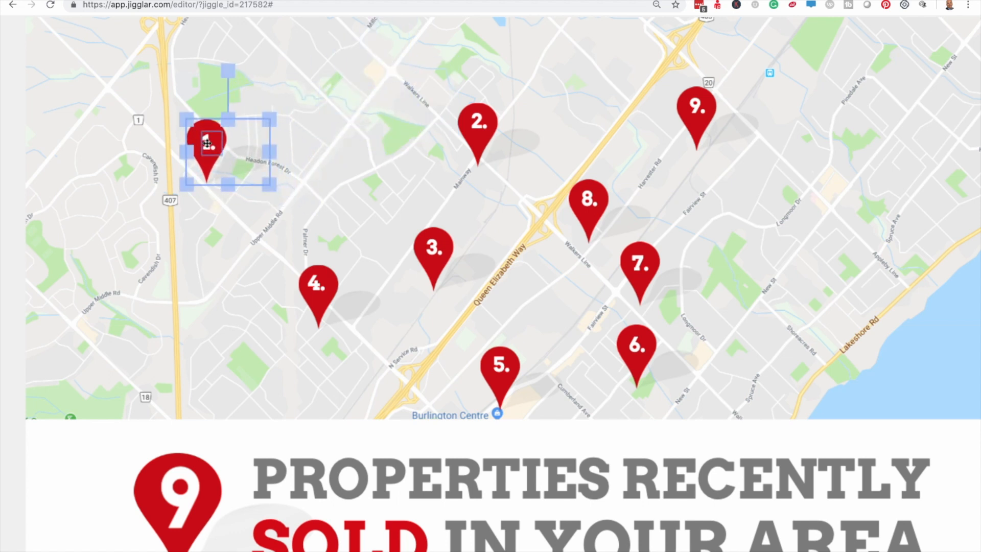
key("ctrl+z")
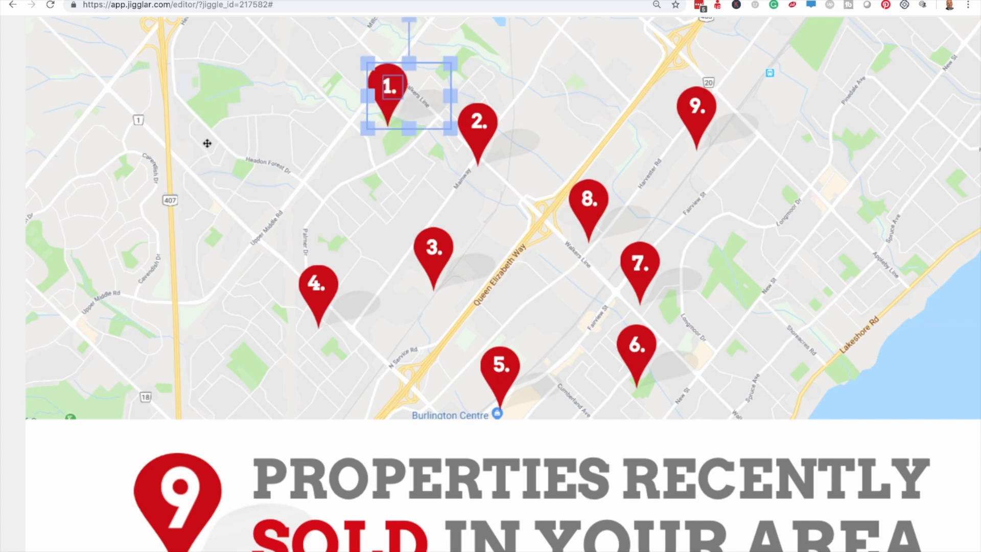
key("ctrl+z")
left_click(789, 169)
mouse_move(790, 169)
left_mouse_down()
mouse_move(423, 116)
mouse_move(394, 91)
mouse_move(403, 87)
mouse_move(358, 82)
mouse_move(269, 129)
mouse_move(224, 125)
mouse_move(225, 115)
mouse_move(370, 58)
mouse_move(283, 102)
left_mouse_up()
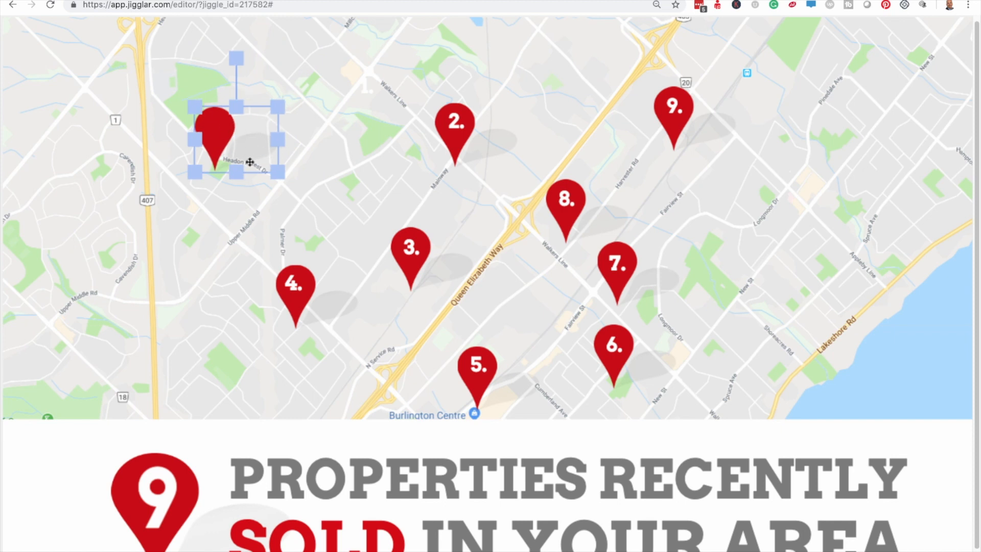
Step: Set pin 1's marker and '1.' label near Headon Forest Dr, nudging the label into place
left_click(194, 536)
left_click_drag(222, 131, 185, 116)
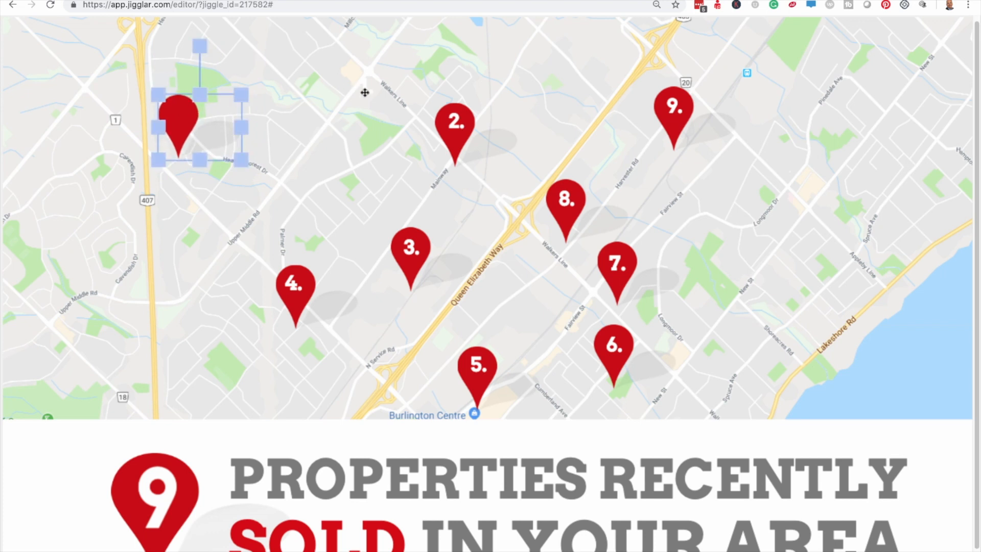
left_click_drag(365, 83, 201, 108)
left_click(227, 149)
left_click(176, 113)
key("Down")
key("Down")
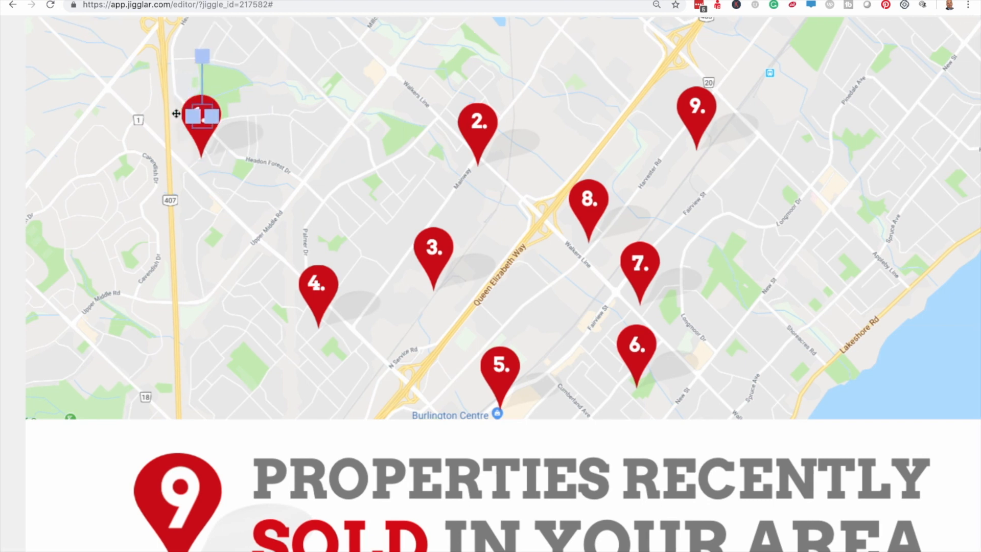
key("Right")
key("Right")
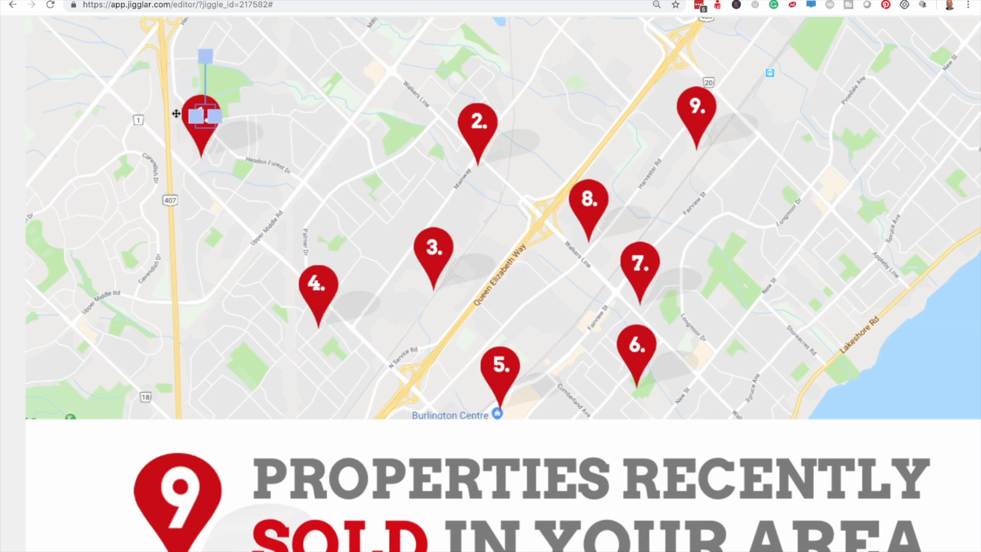
left_click(406, 137)
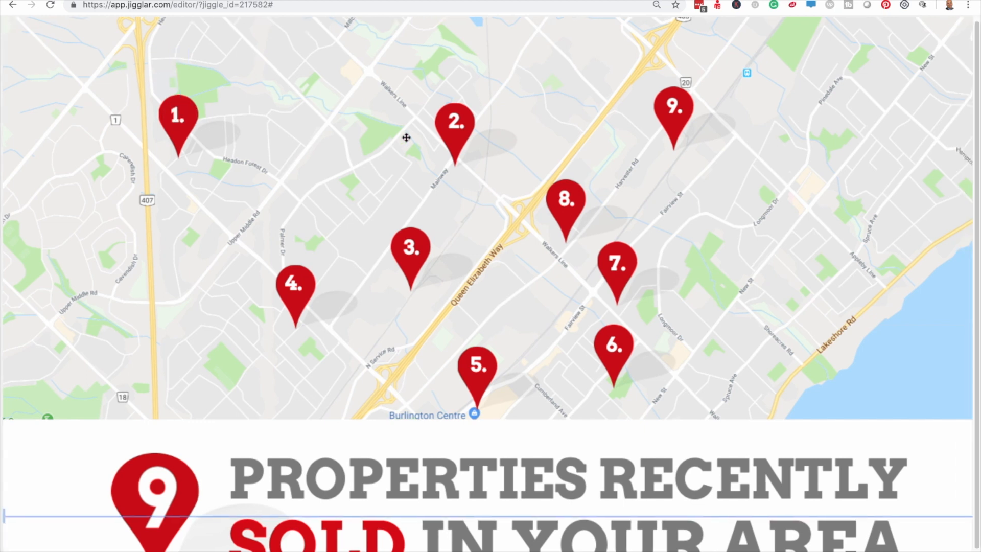
scroll(406, 138, "down", 10)
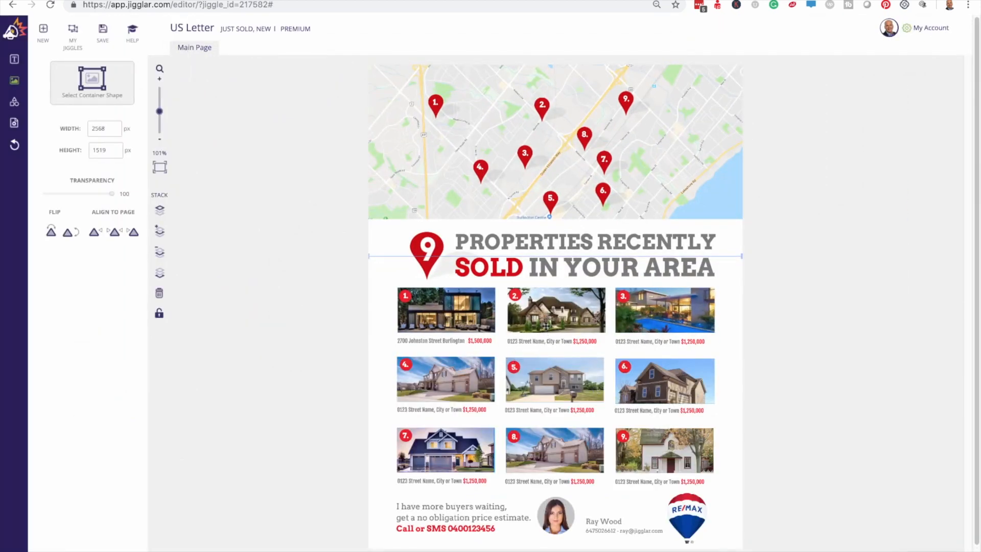
scroll(546, 324, "up", 10)
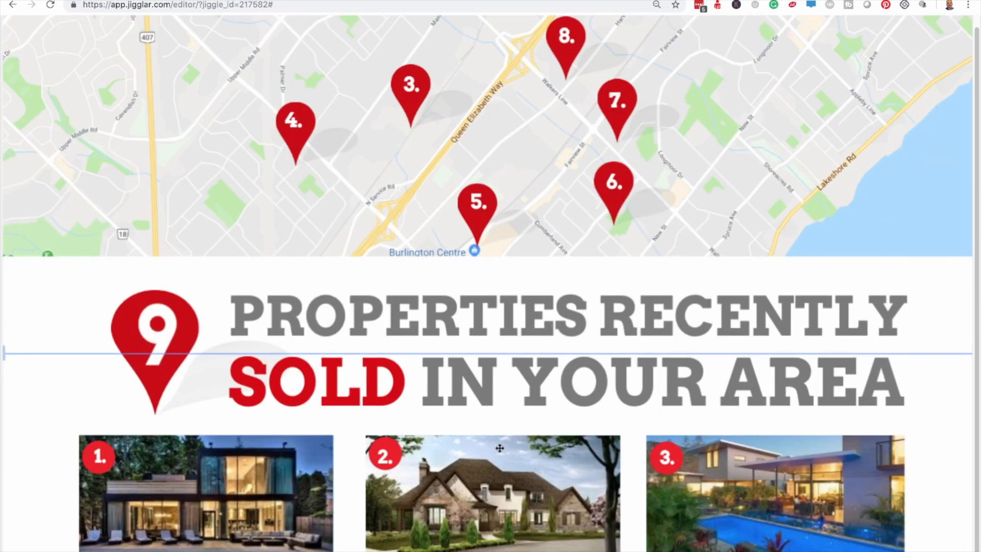
scroll(556, 331, "down", 3)
left_click(466, 487)
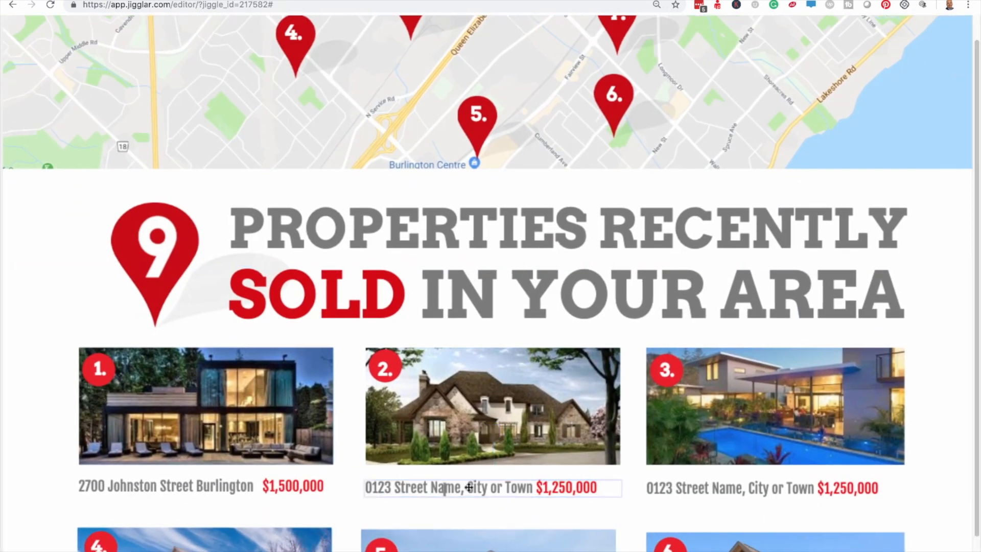
left_click_drag(534, 487, 359, 483)
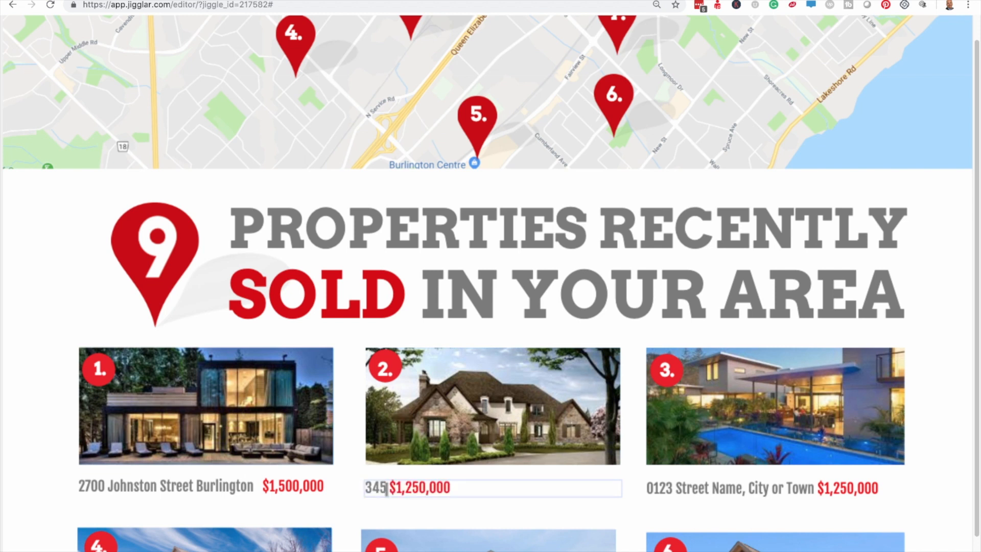
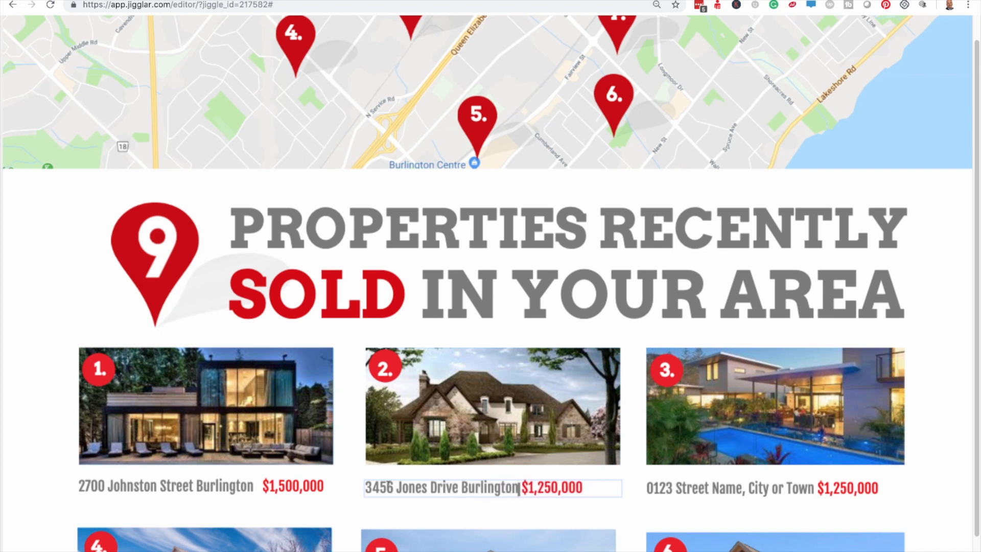
double_click(555, 488)
type("9")
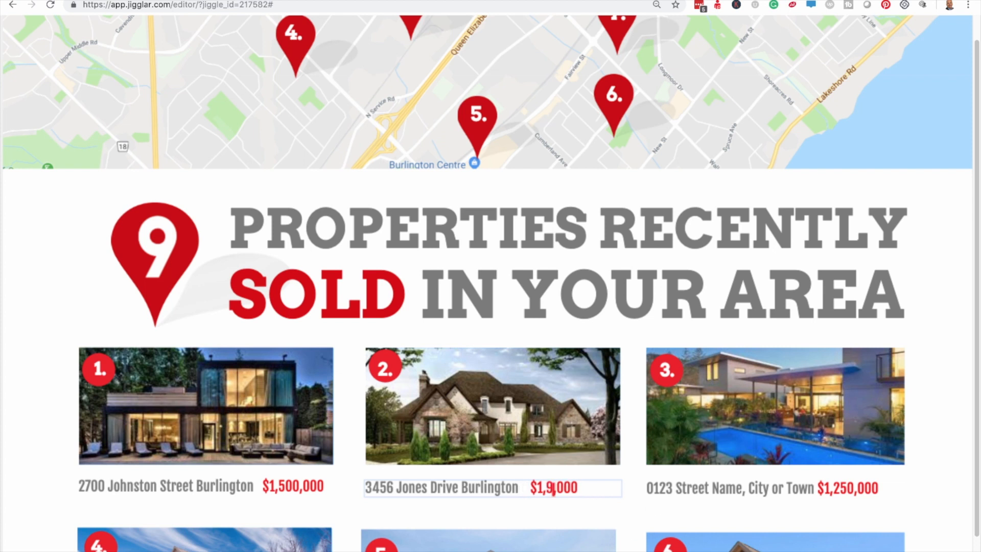
type("50")
left_click(598, 482)
left_click(531, 484)
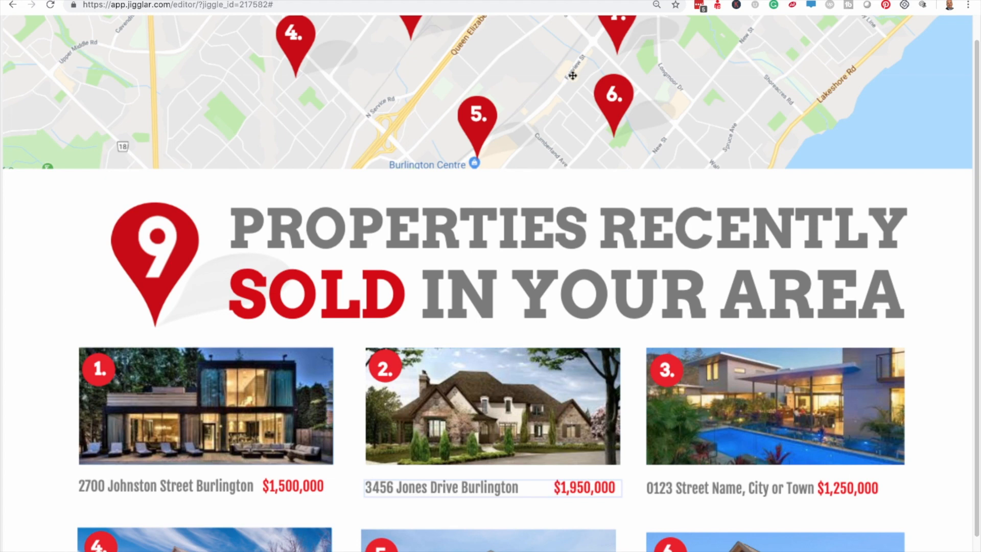
scroll(573, 76, "down", 5)
scroll(572, 116, "up", 1)
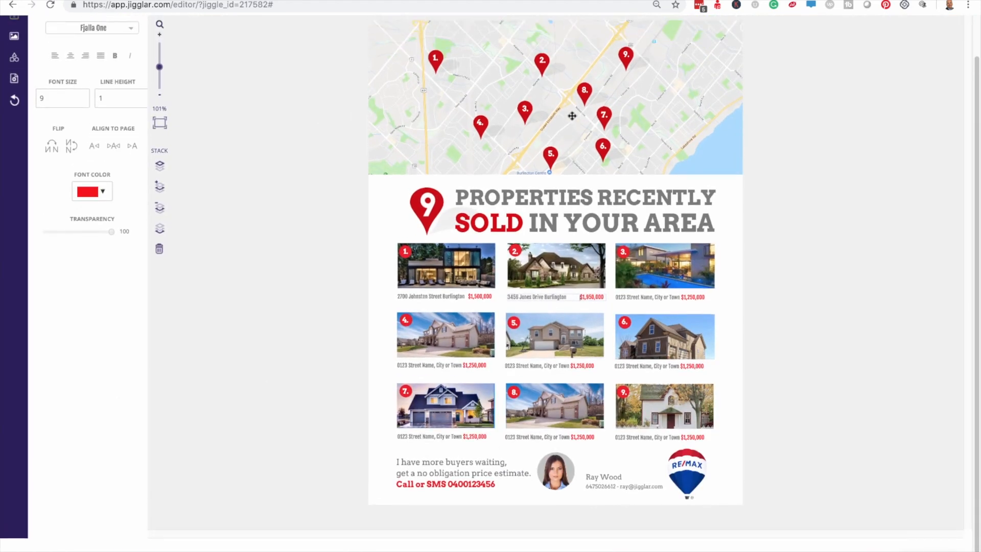
Step: Drag pin 2's marker left to its new spot on the map
left_click(542, 62)
left_click(572, 156)
scroll(571, 155, "up", 5)
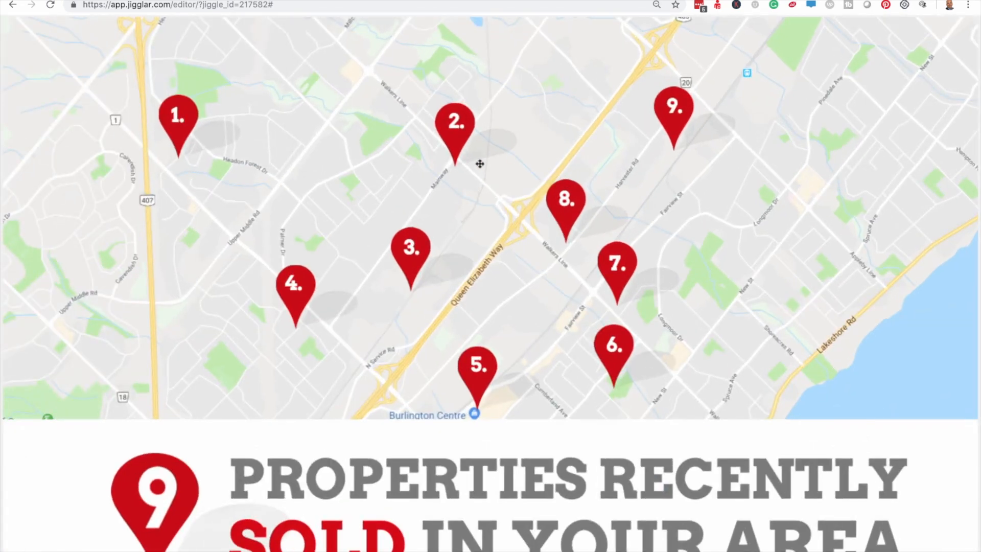
scroll(479, 163, "down", 5)
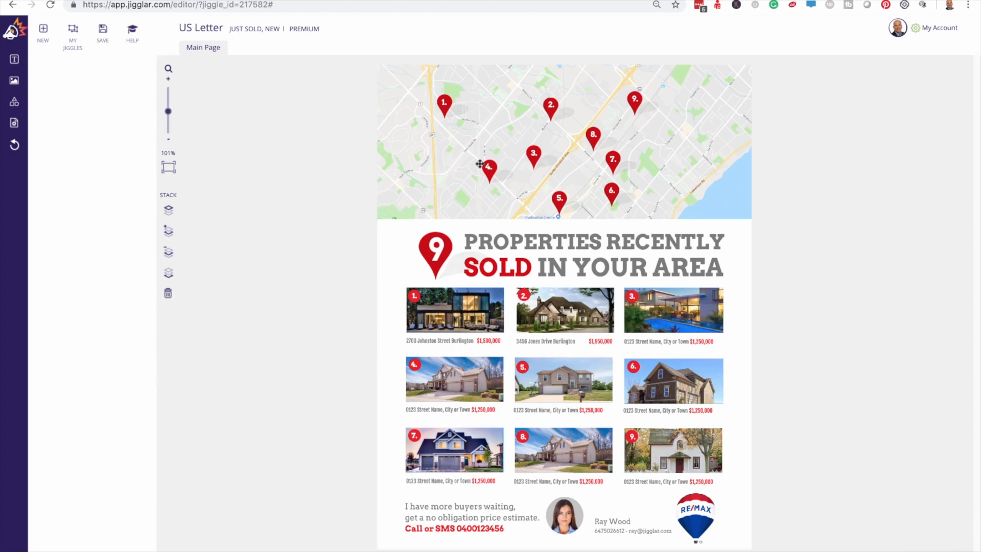
scroll(480, 163, "up", 5)
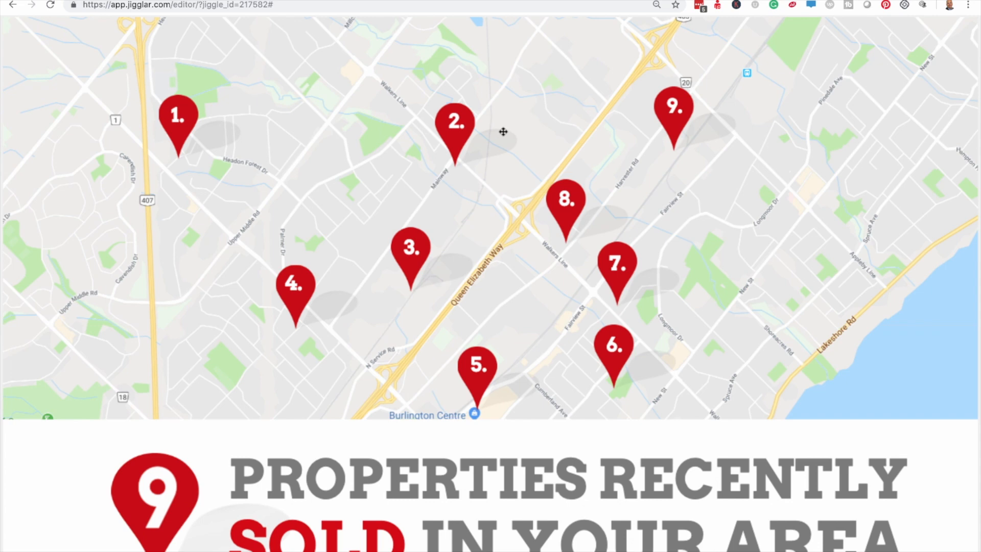
scroll(503, 132, "down", 5)
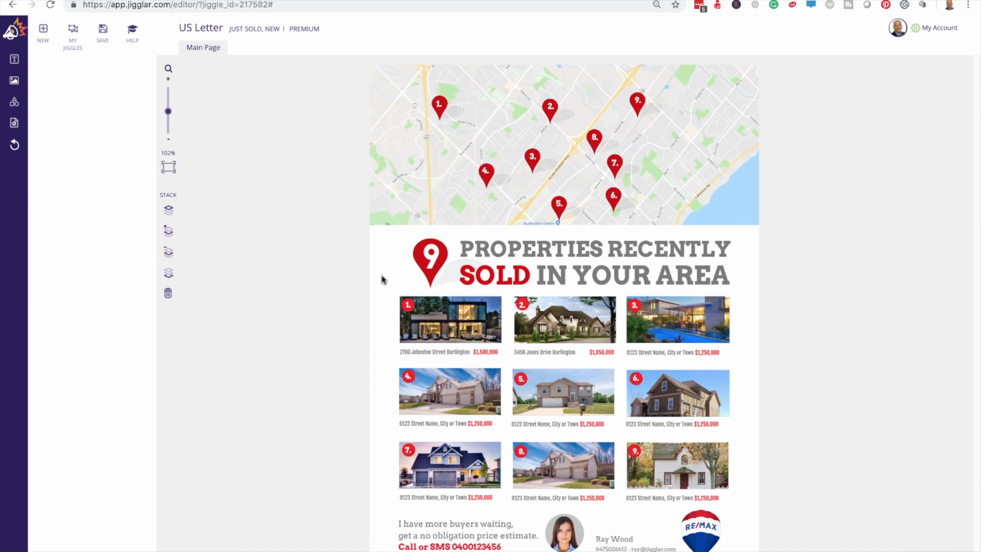
scroll(381, 278, "up", 5)
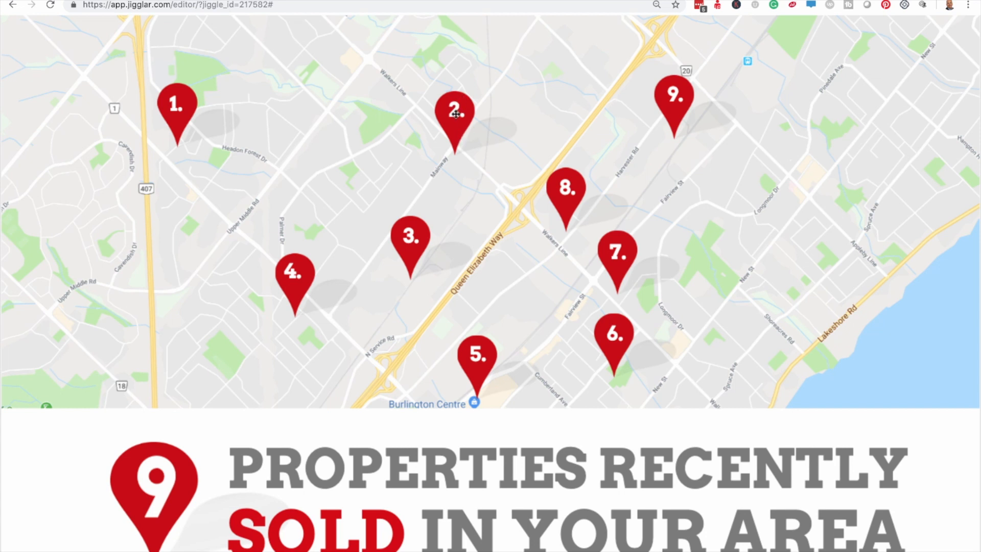
left_click_drag(464, 125, 310, 146)
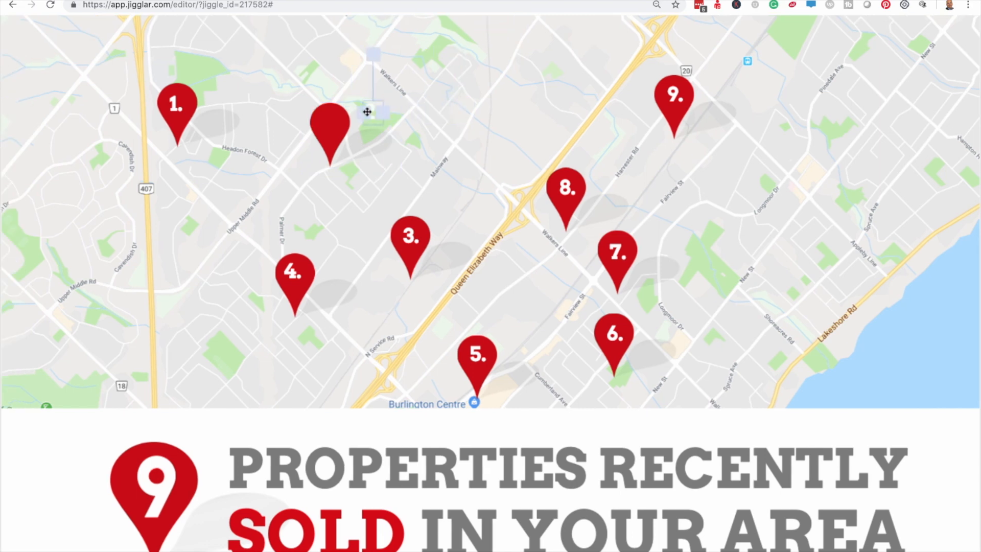
Step: Edit pin 2's label text to read '2.'
double_click(331, 123)
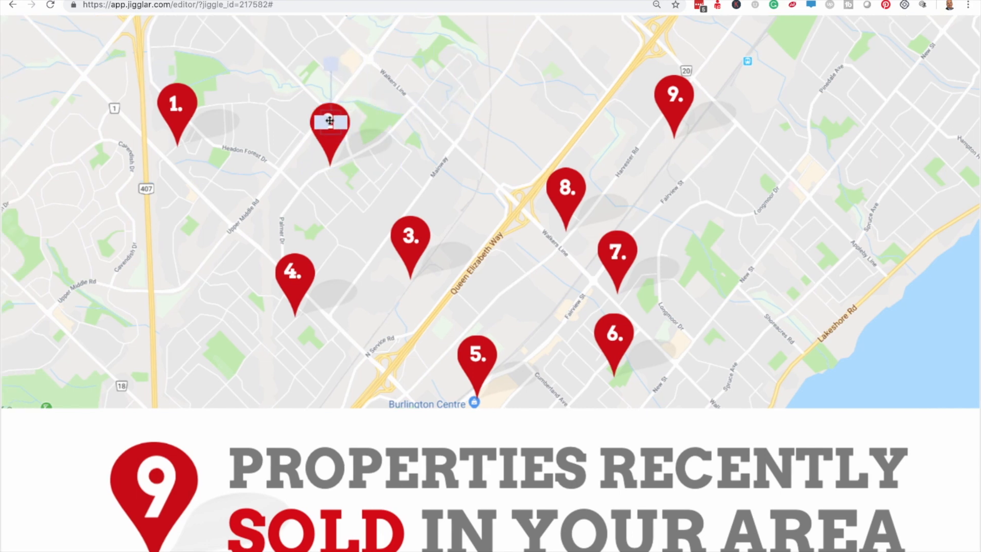
left_click(438, 118)
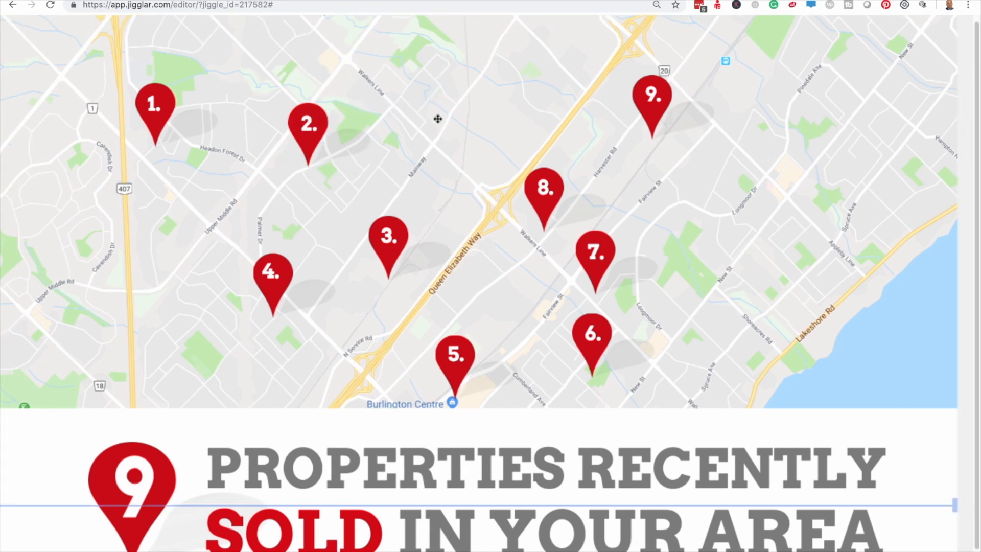
scroll(437, 118, "down", 5)
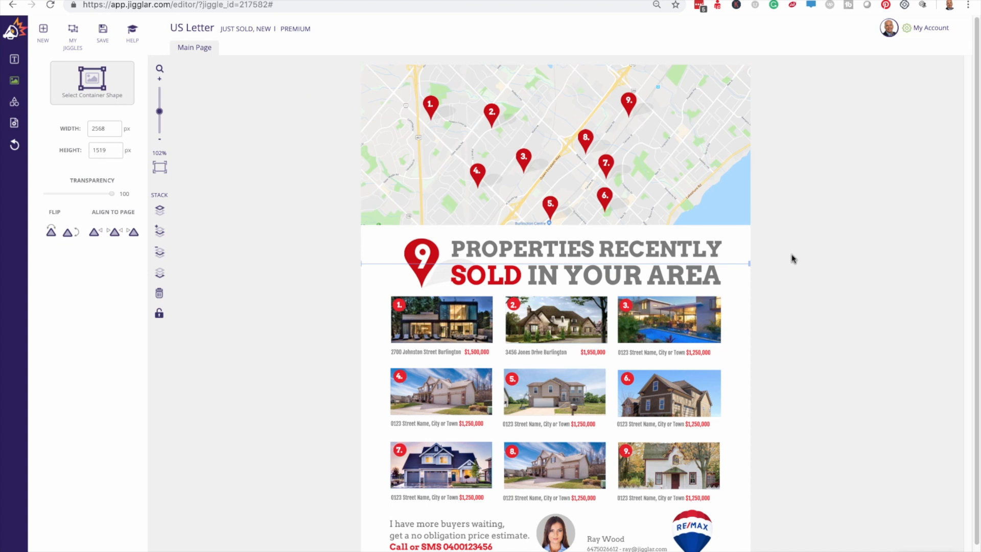
scroll(791, 258, "down", 1)
scroll(791, 258, "up", 1)
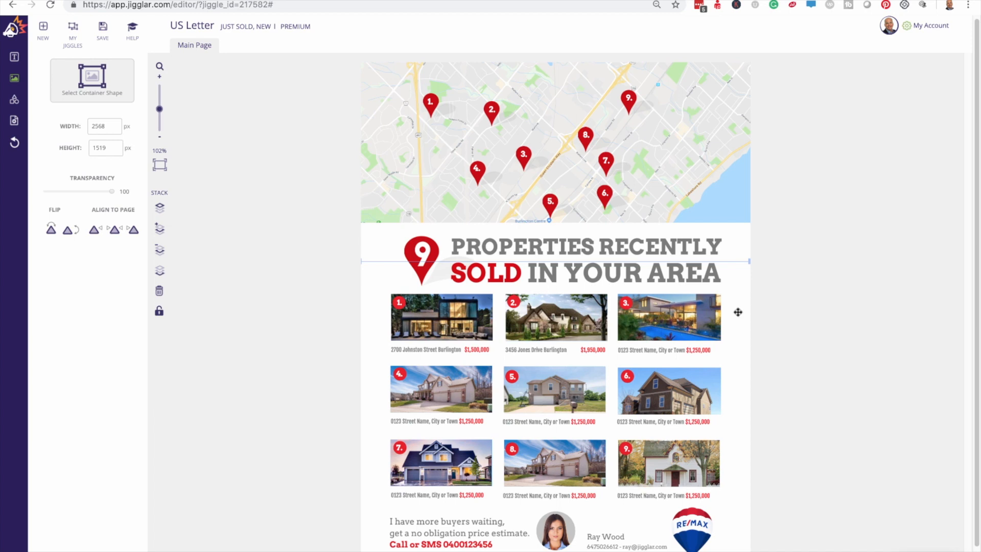
scroll(767, 318, "down", 1)
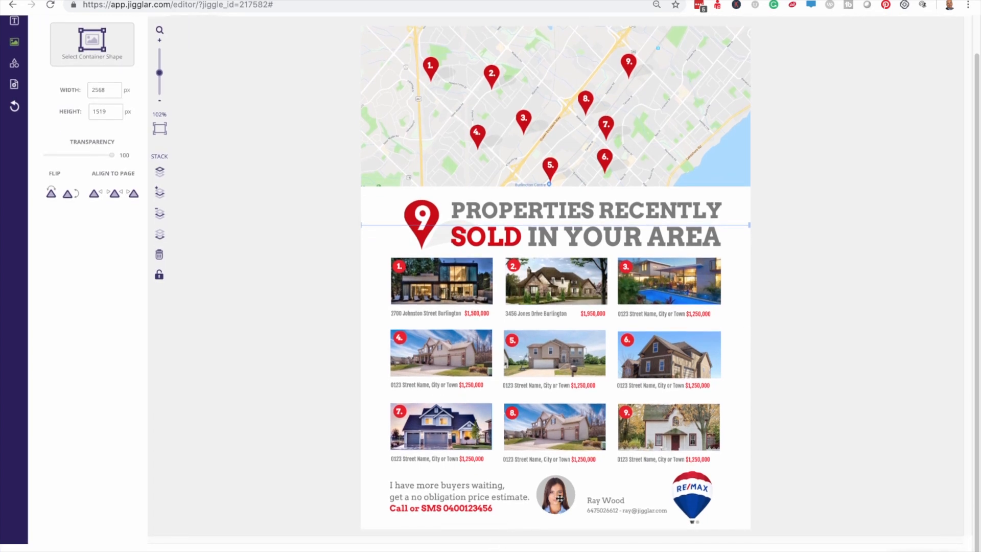
scroll(560, 498, "up", 1)
Step: Swap the round agent portrait for the third agent headshot from the media library
left_click(558, 538)
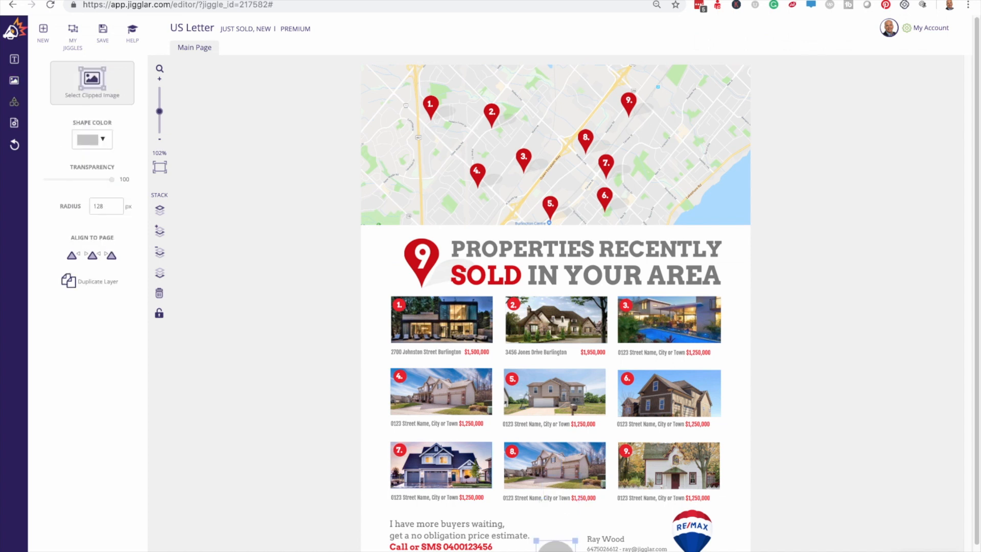
double_click(560, 543)
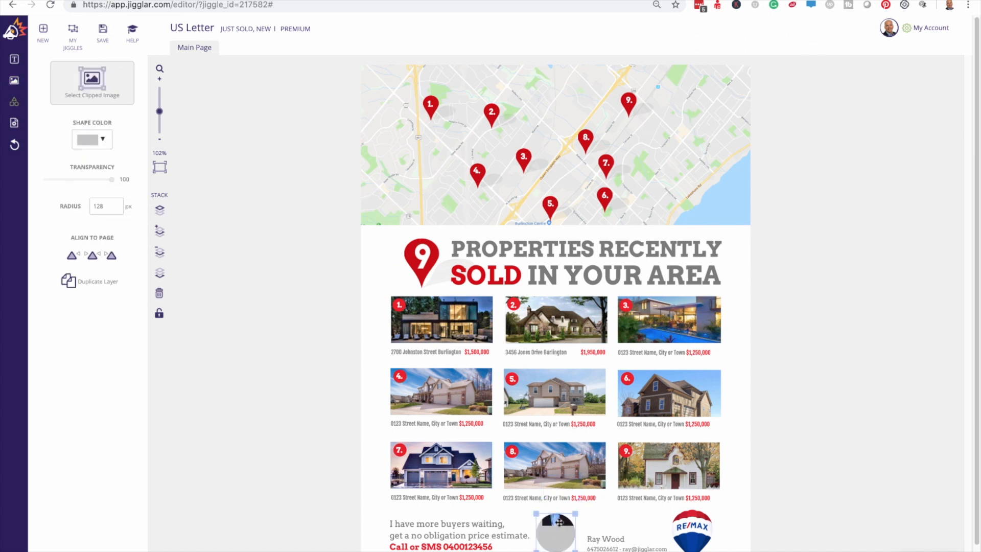
key("Delete")
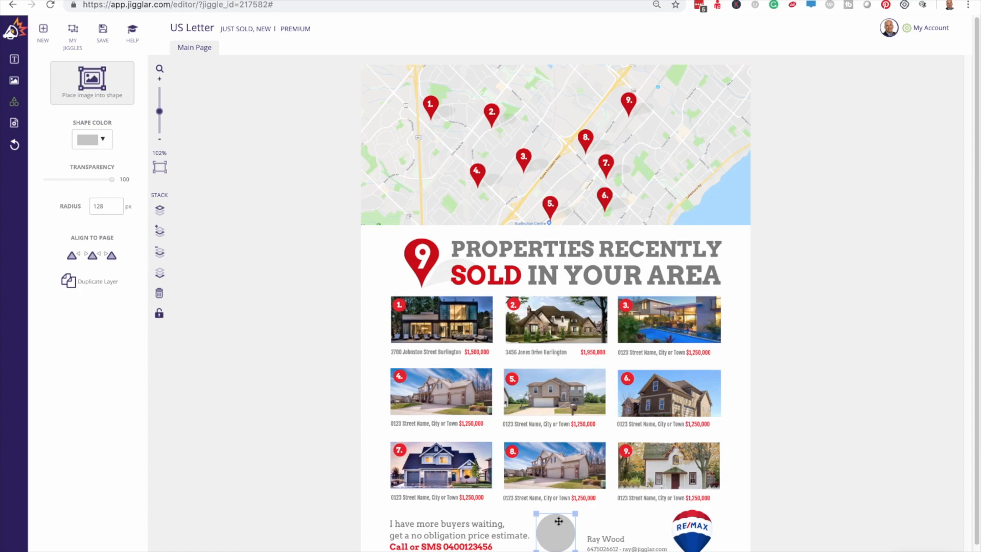
left_click(92, 80)
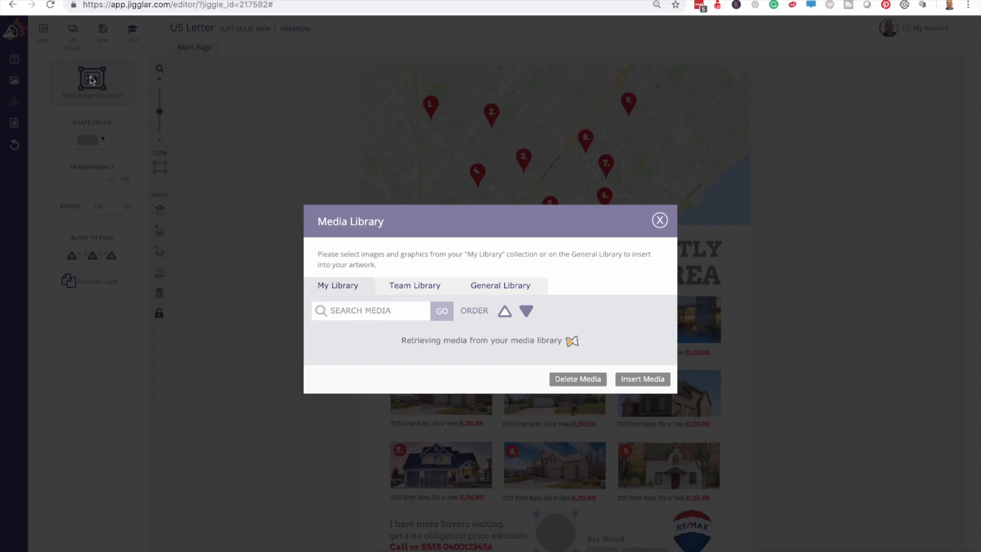
scroll(564, 377, "down", 2)
scroll(564, 377, "up", 3)
scroll(565, 377, "down", 5)
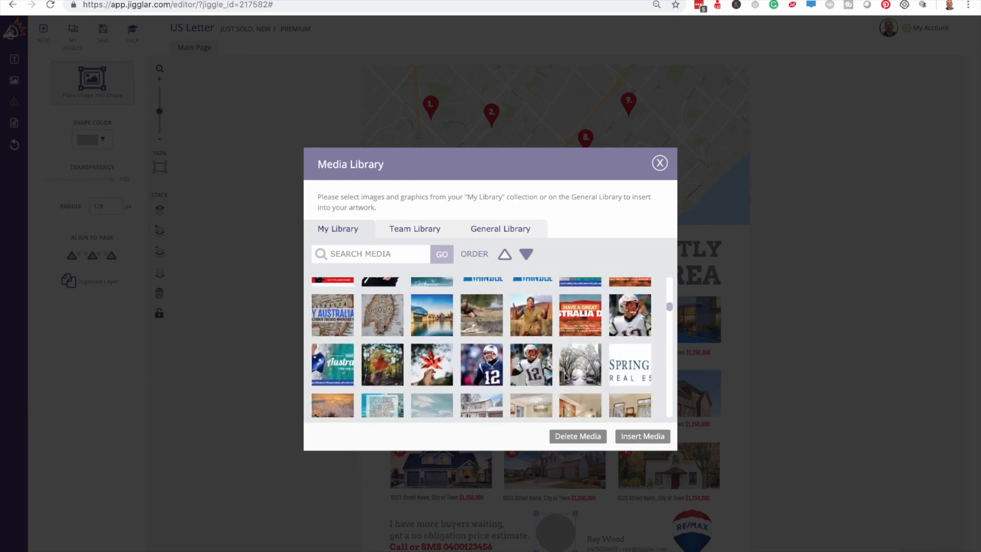
scroll(564, 377, "down", 5)
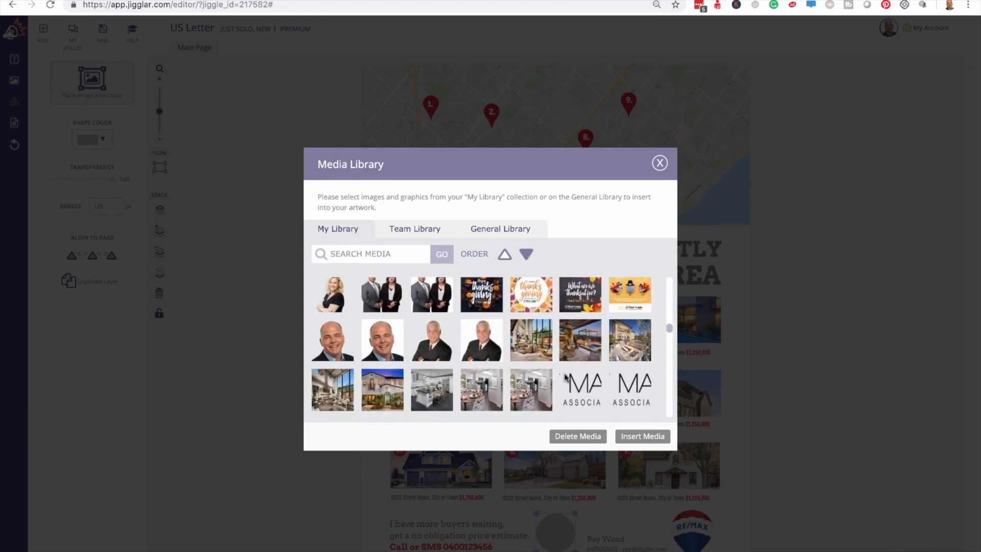
left_click(434, 346)
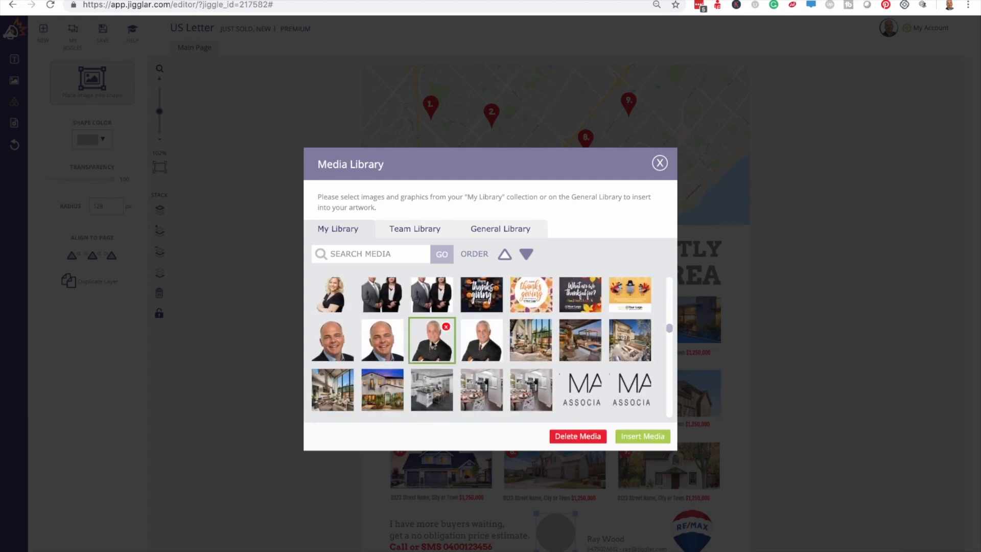
left_click(643, 438)
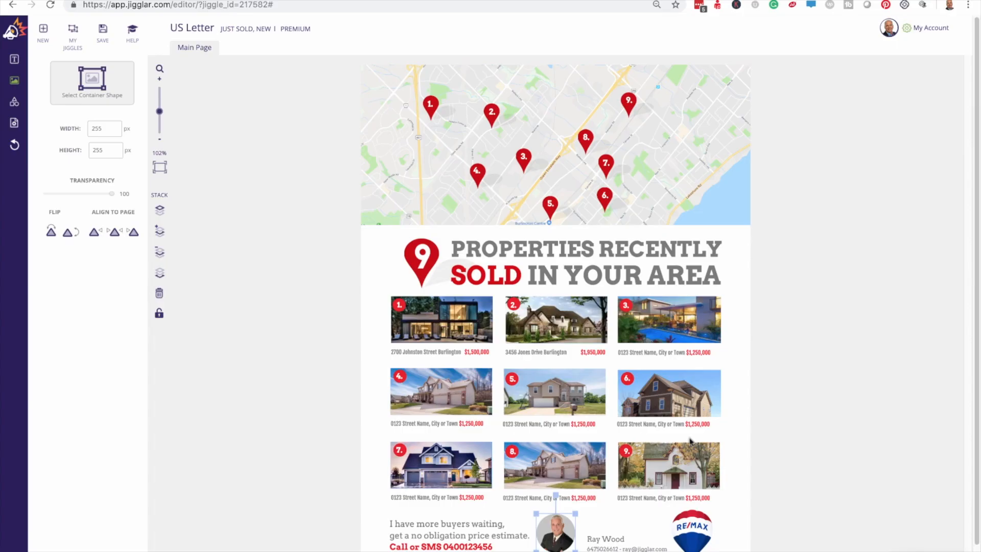
left_click(817, 478)
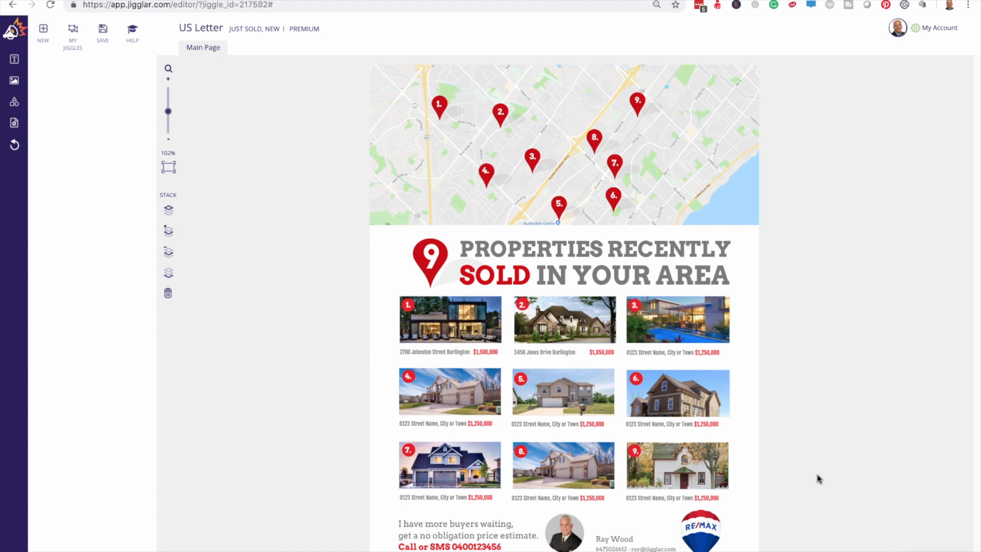
left_click(593, 253)
double_click(568, 243)
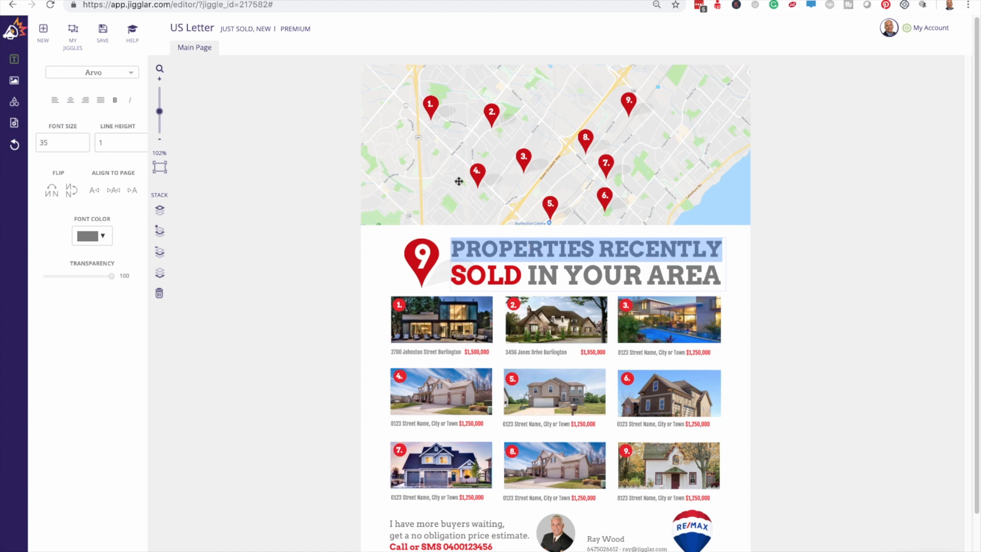
left_click(430, 103)
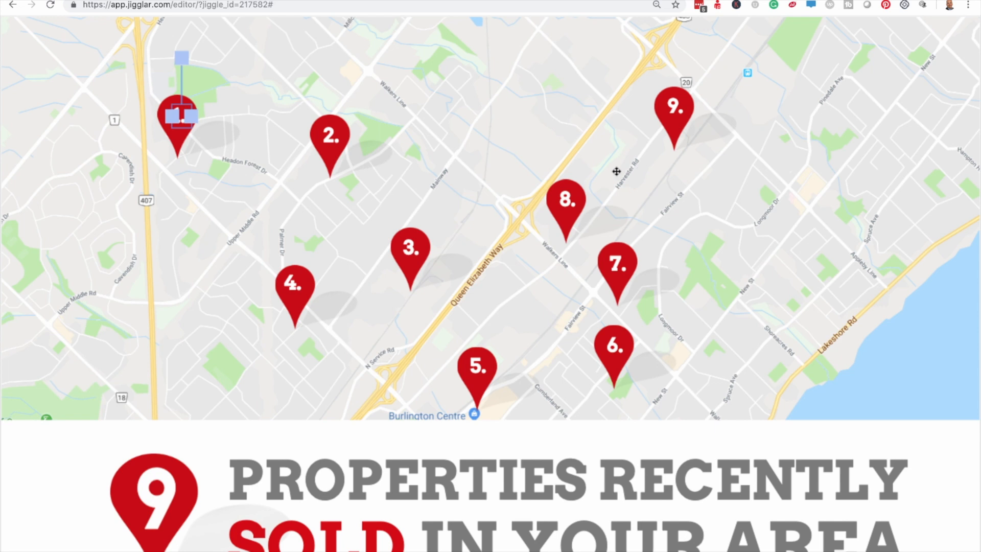
left_click(524, 169)
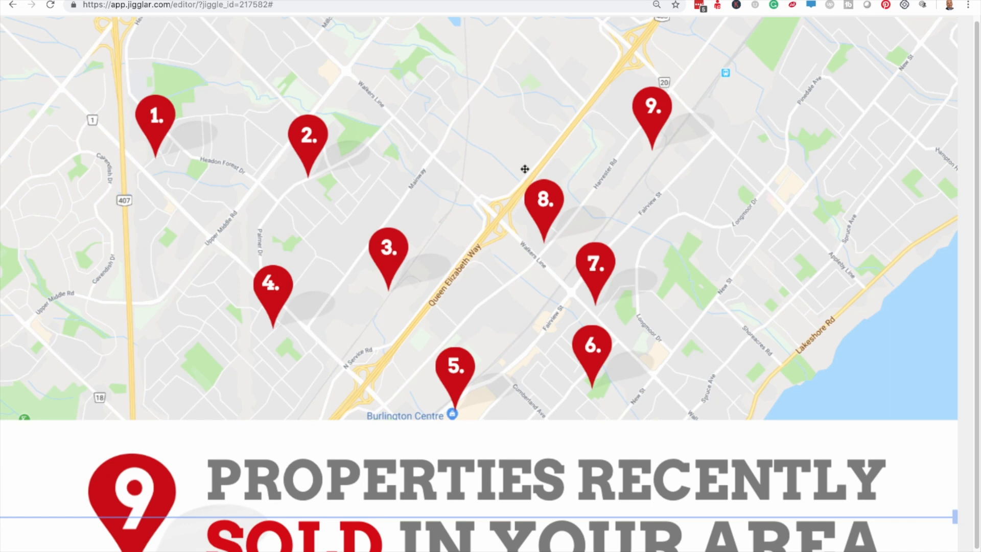
scroll(524, 168, "down", 5)
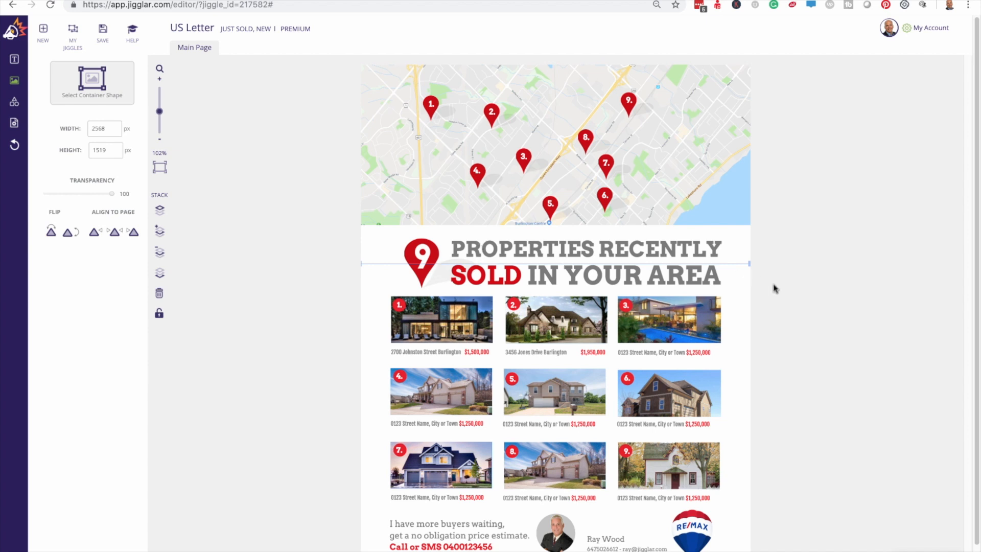
scroll(799, 321, "down", 1)
scroll(799, 320, "up", 1)
scroll(799, 320, "down", 1)
left_click(799, 320)
scroll(799, 320, "up", 1)
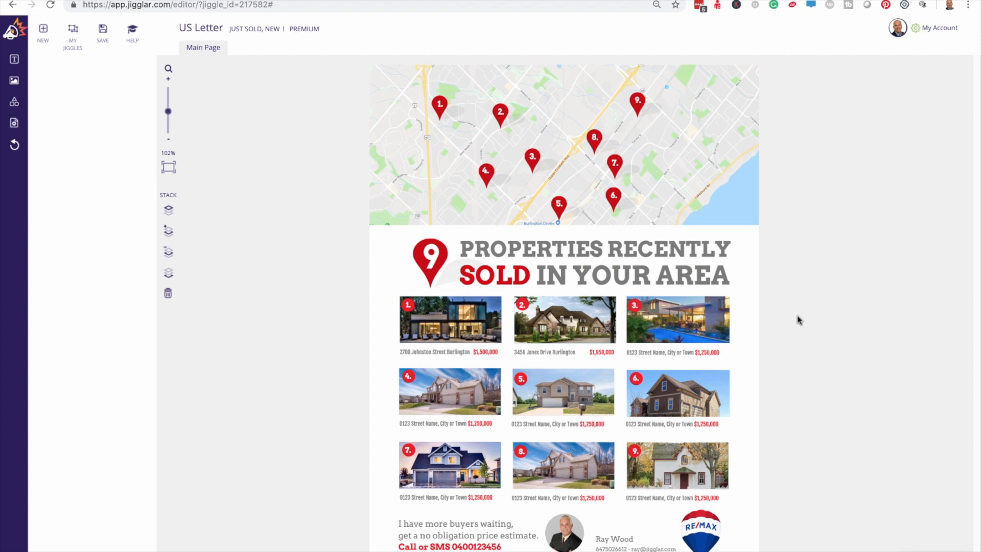
Step: Save the flyer to My Jiggles as a new jiggle named 'test'
left_click(107, 43)
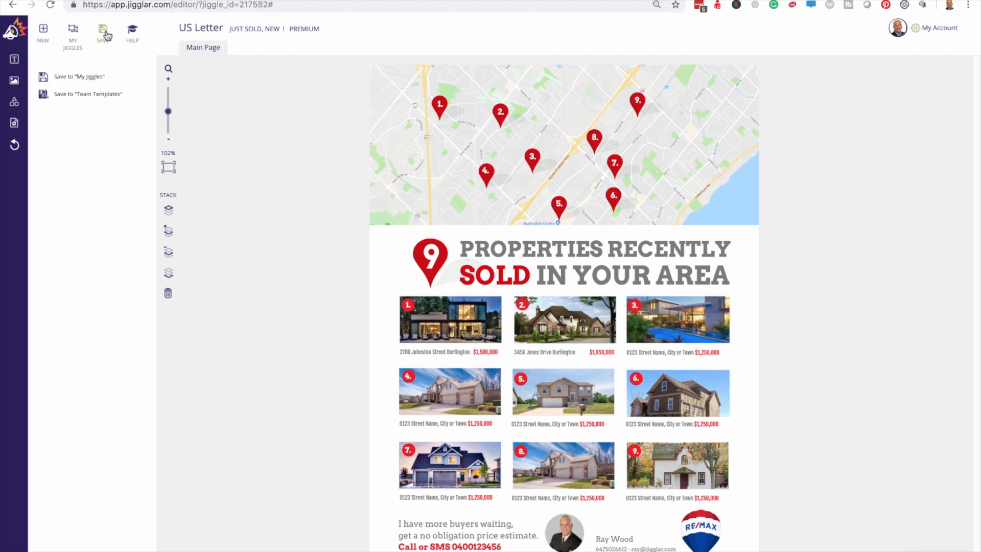
left_click(93, 77)
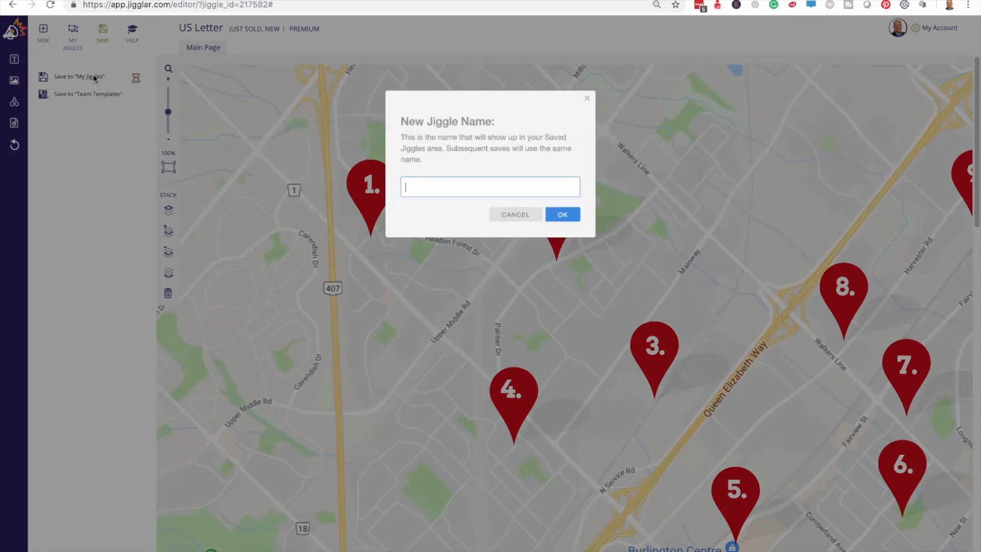
type("test")
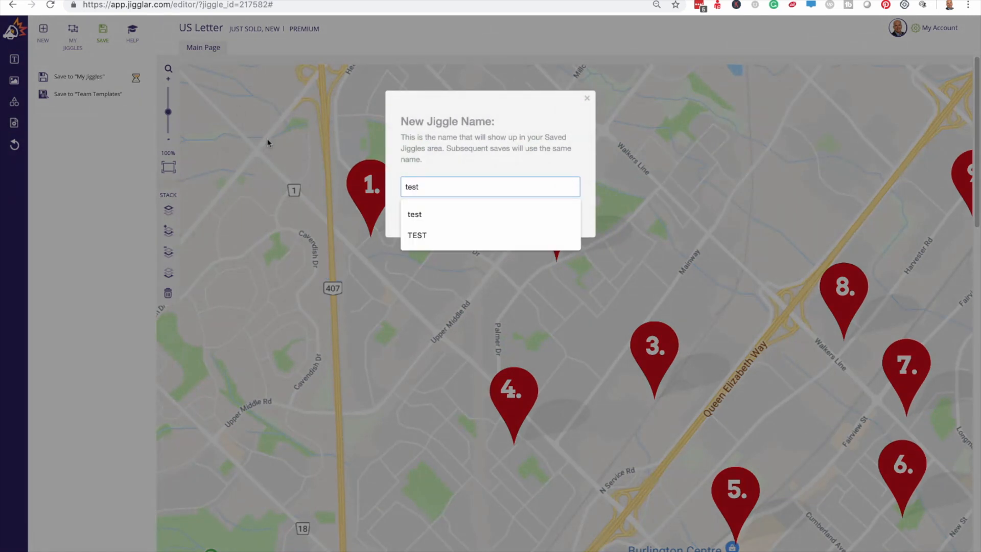
left_click(588, 189)
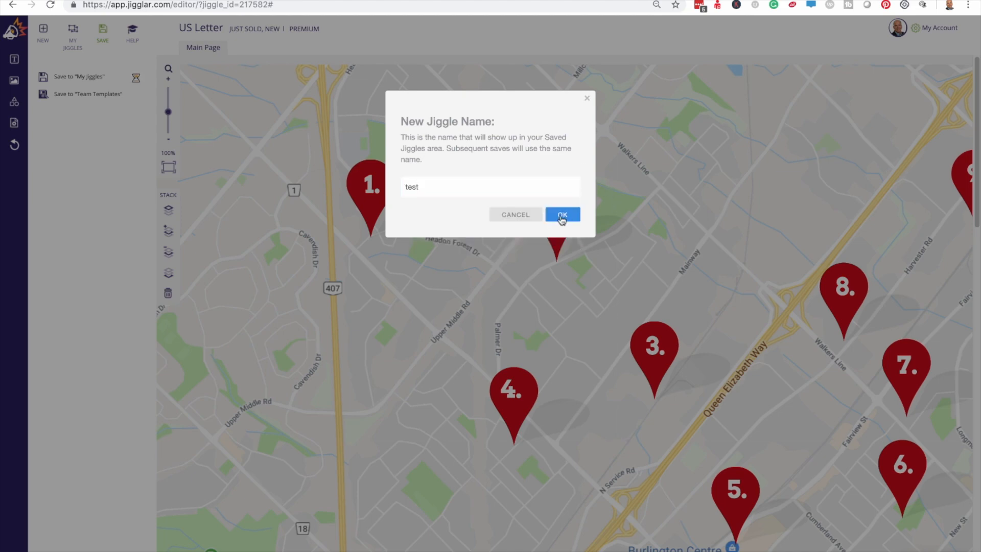